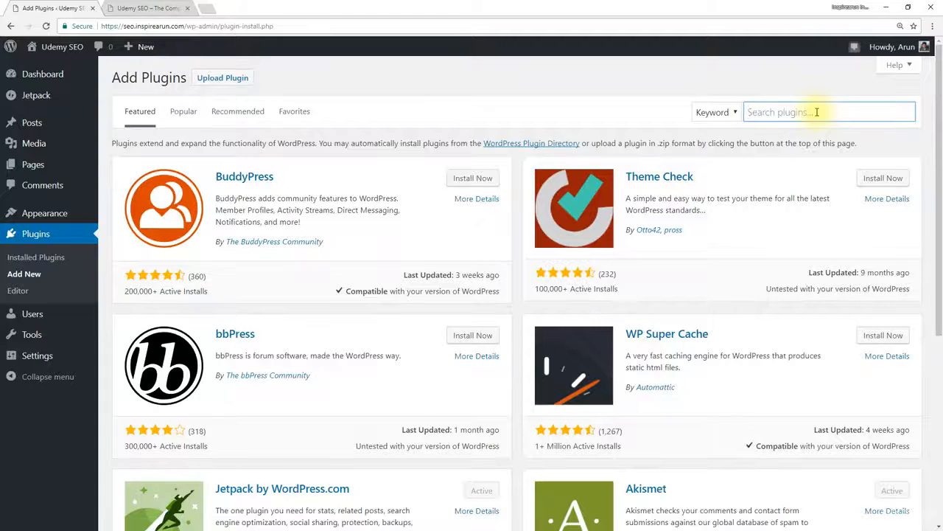
Step: Search the plugin directory for "total cache", then install and activate the W3 Total Cache plugin
text(total cache)
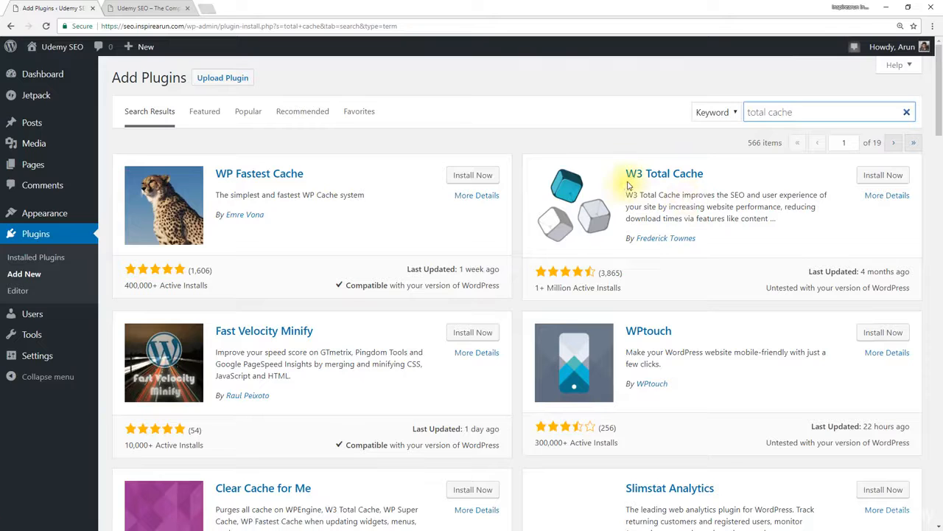
click(893, 177)
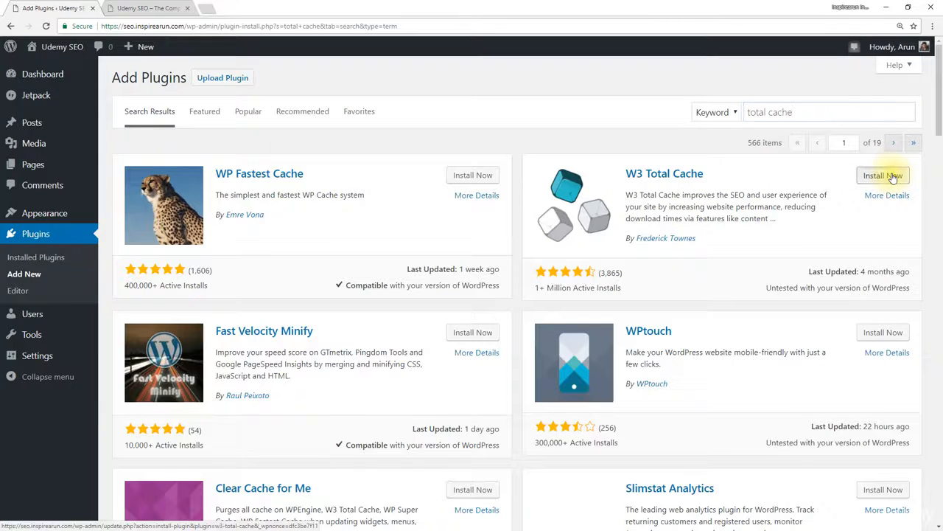
click(890, 176)
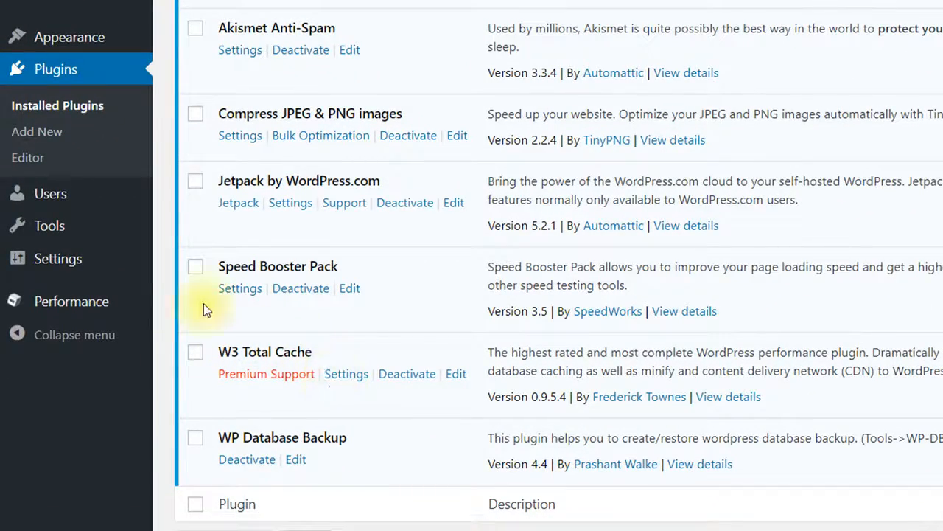
Step: Open the General Settings of W3 Total Cache and dismiss the support and newsletter pop-up without saving it
mouse_move(65, 303)
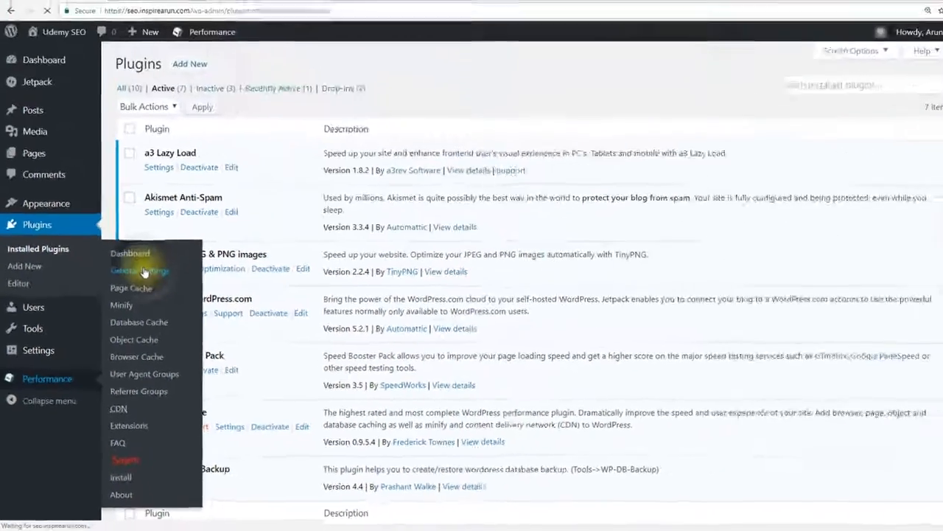
click(218, 140)
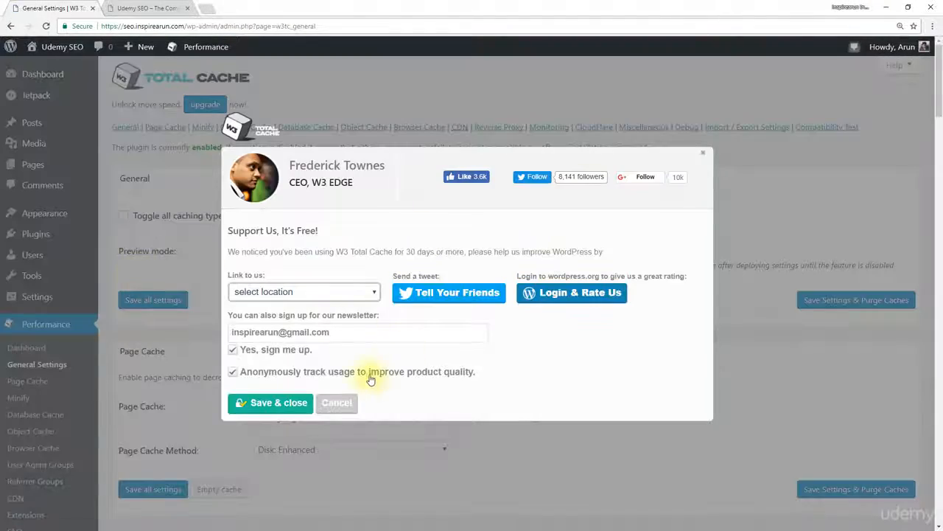
click(337, 403)
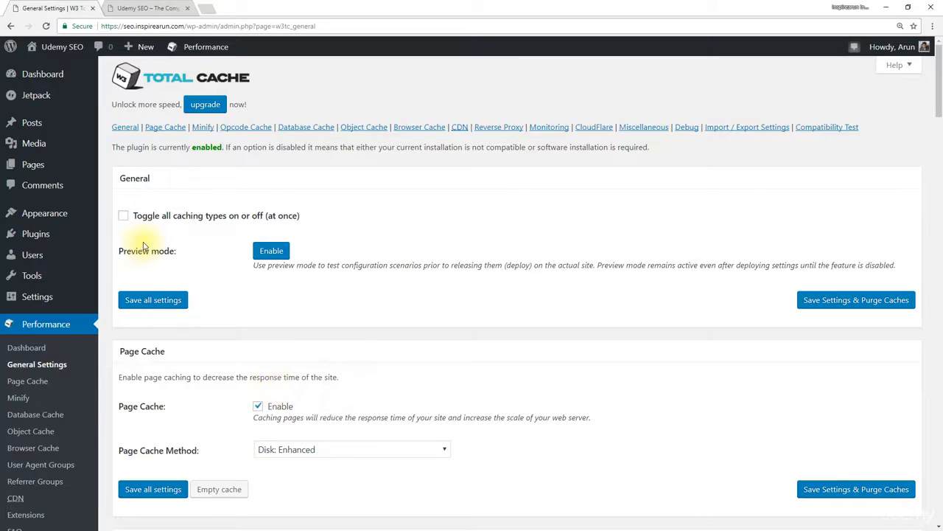
Step: Inspect the available page cache methods in the Page Cache section of the general settings
scroll(147, 247, down, 2)
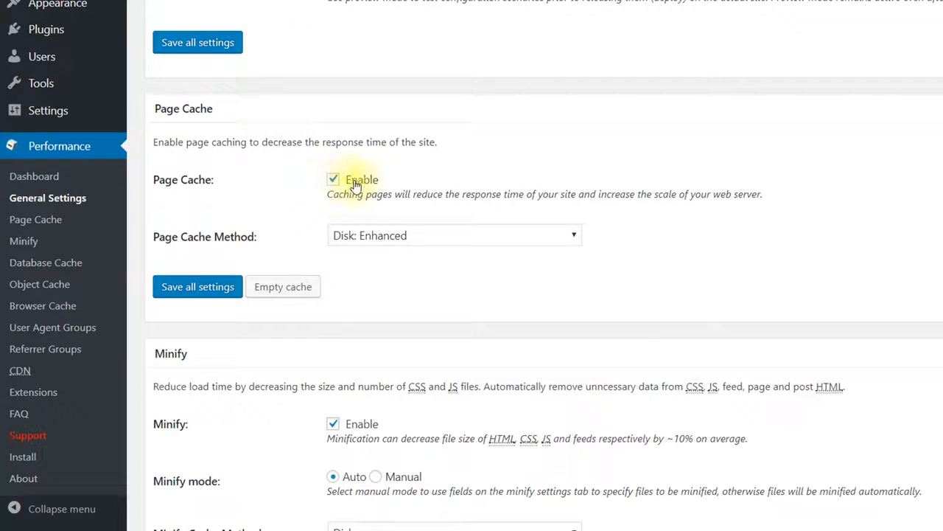
click(537, 237)
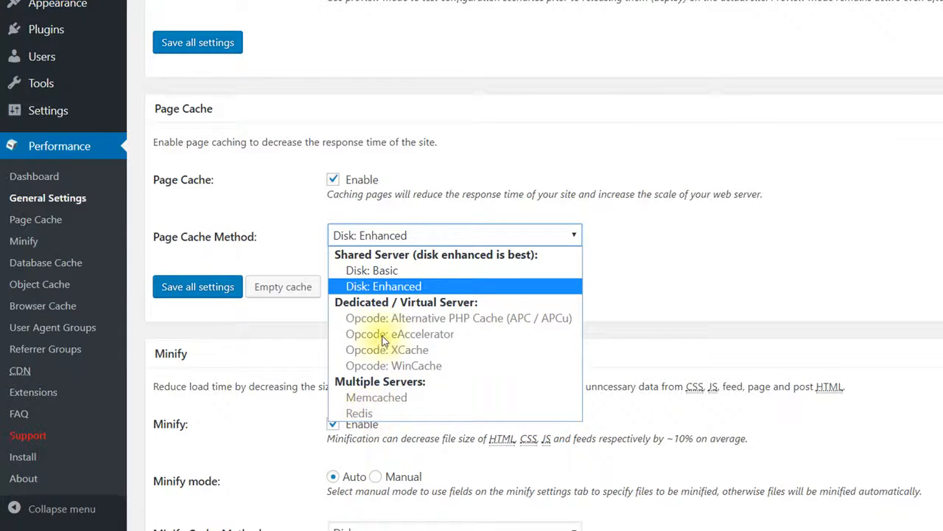
click(648, 261)
Step: Disable Minify in the W3 Total Cache general settings
scroll(648, 260, down, 4)
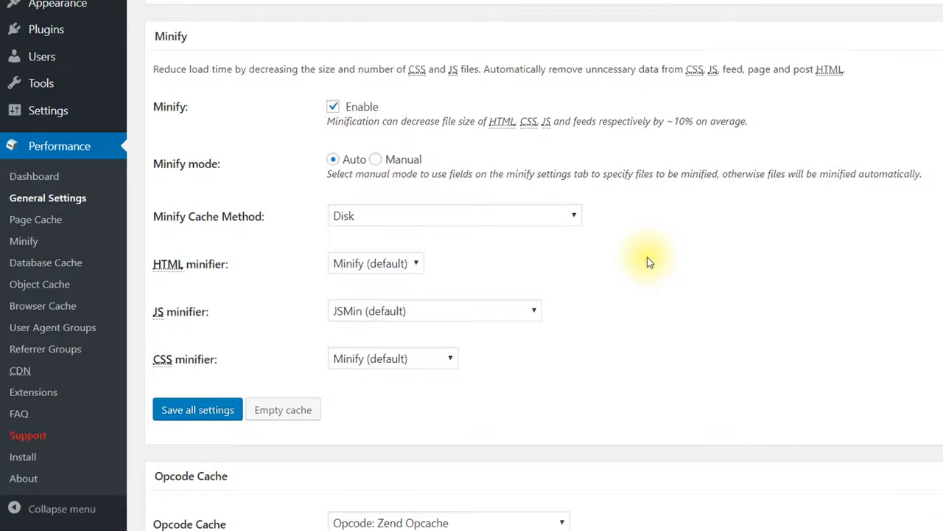
click(333, 108)
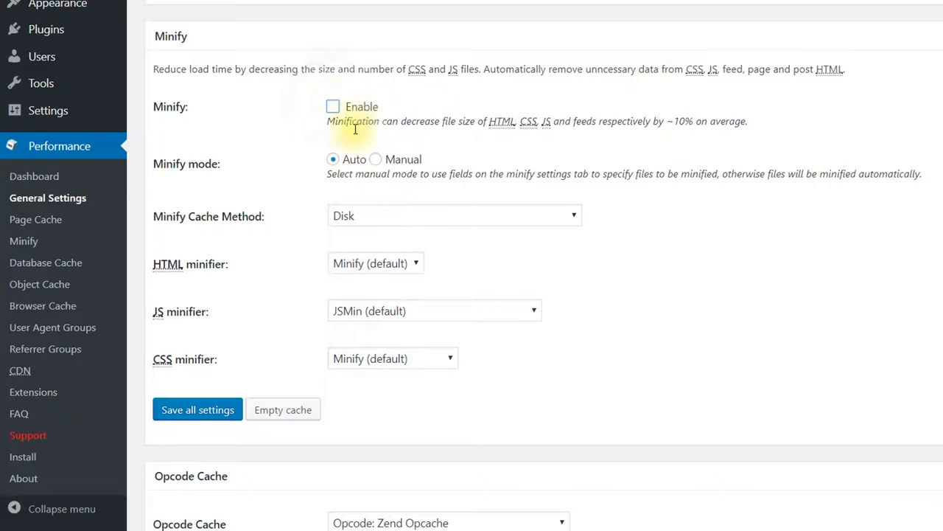
Step: Select Opcode: Zend Opcache as the opcode cache
scroll(406, 235, down, 4)
scroll(406, 234, down, 1)
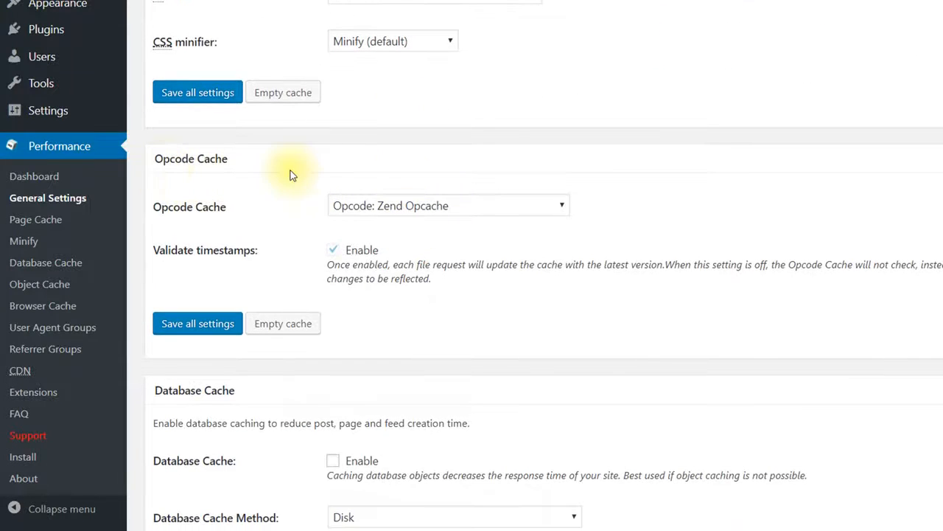
click(563, 207)
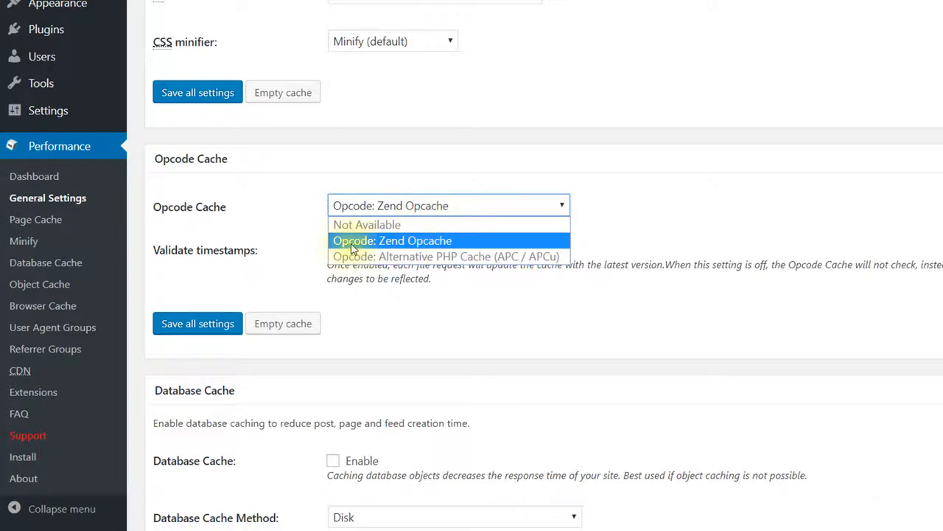
click(457, 240)
Step: Disable Object Cache in the general settings, past the Database Cache section
scroll(645, 208, down, 3)
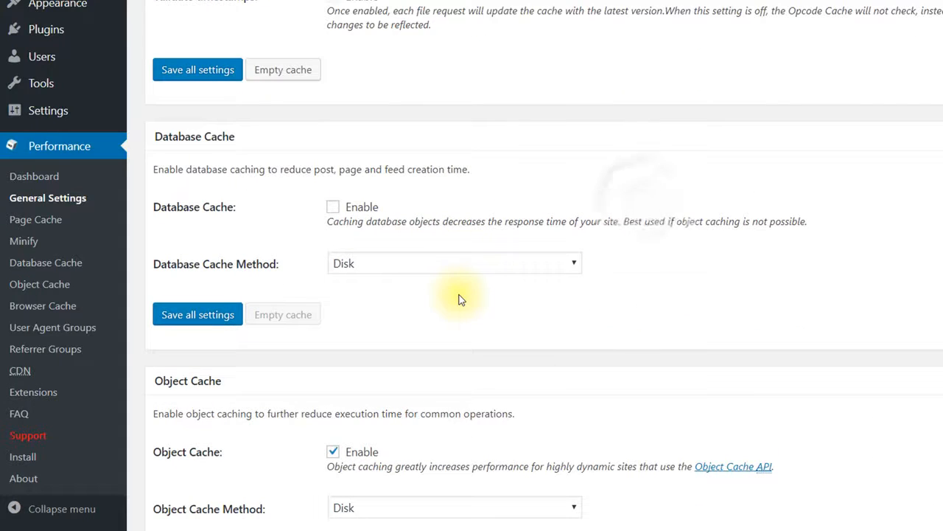
scroll(459, 298, down, 3)
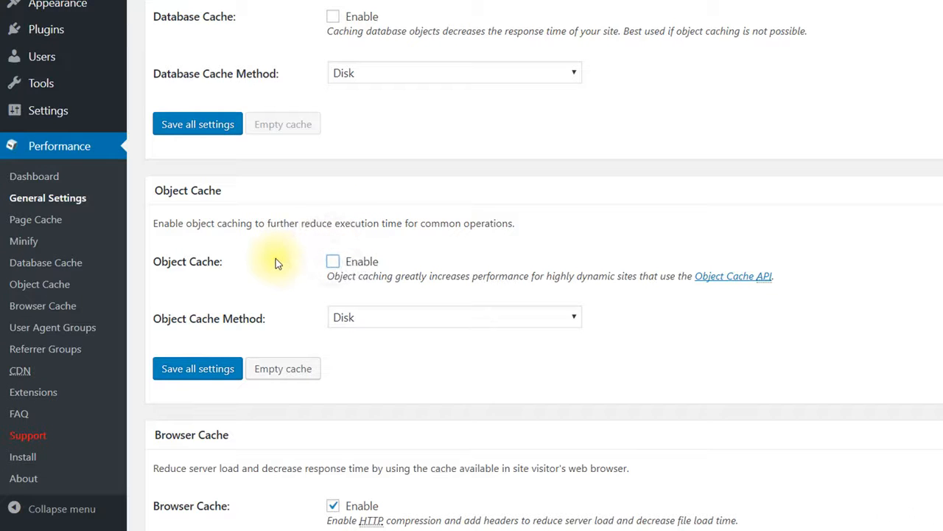
Step: Examine the Browser Cache section and the list of CDN types in the CDN section
scroll(277, 263, down, 5)
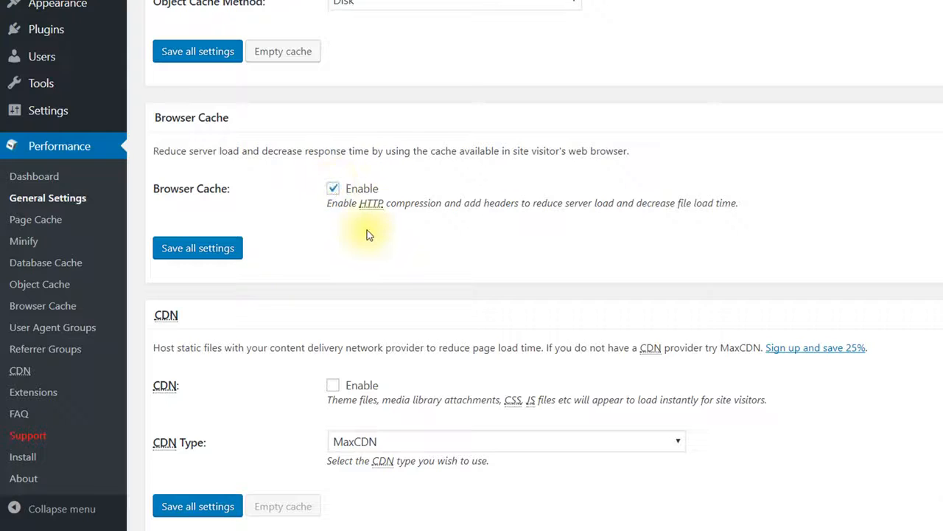
scroll(369, 235, down, 4)
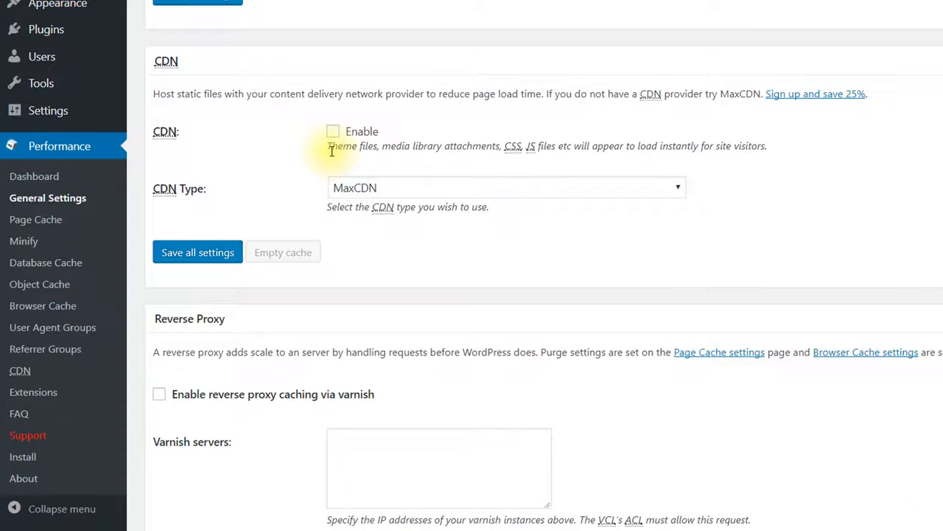
click(681, 188)
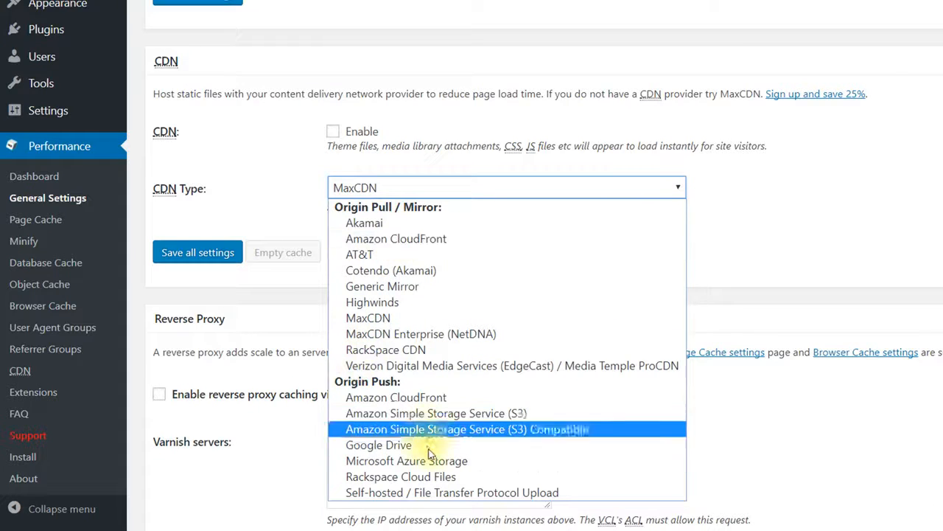
click(273, 160)
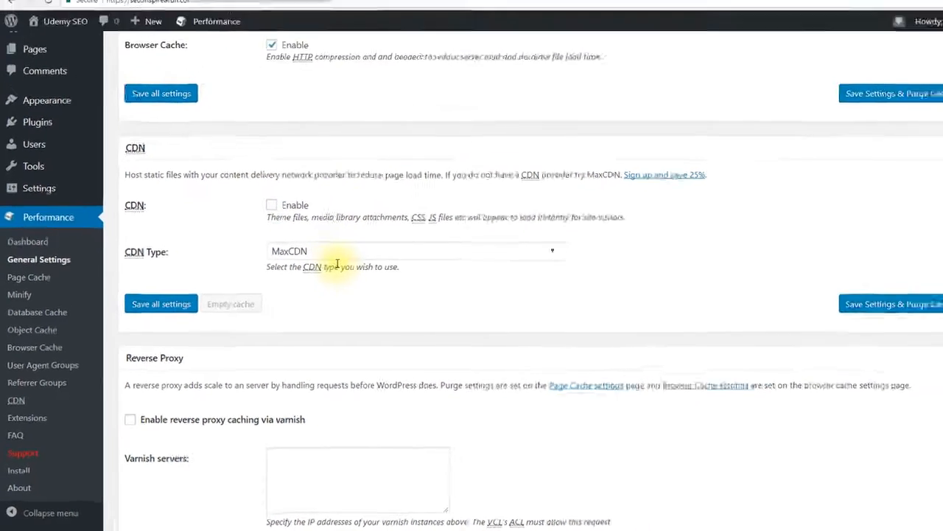
Step: Review the Miscellaneous and Debug sections, save all general settings, and decline Edge Mode
scroll(321, 282, down, 3)
scroll(320, 282, down, 10)
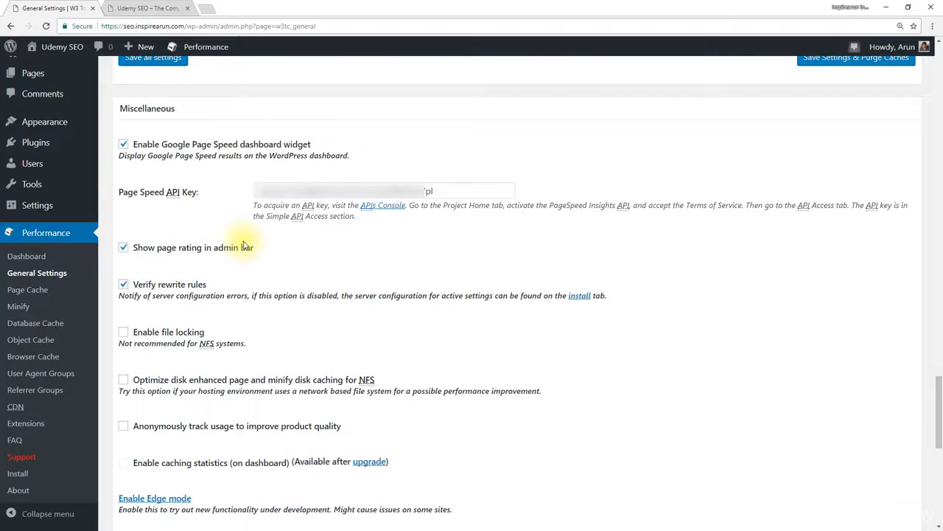
scroll(244, 245, down, 2)
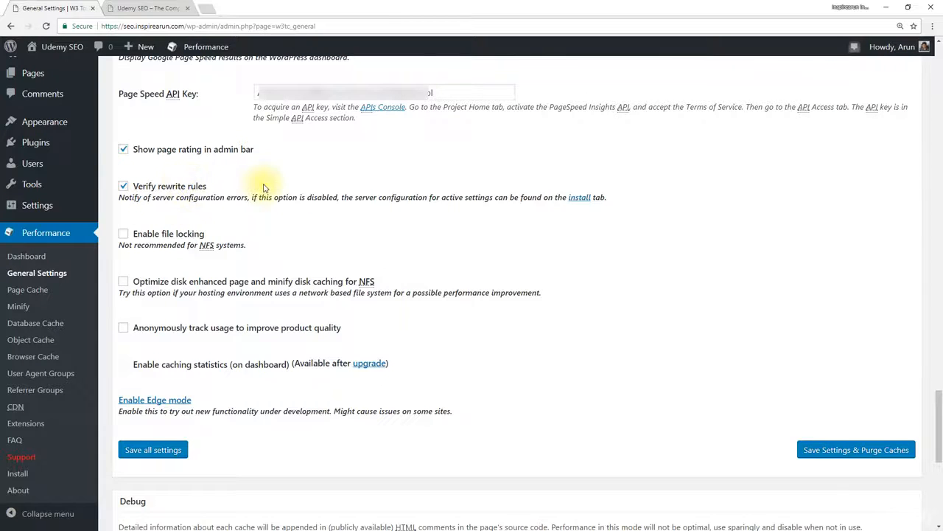
scroll(284, 232, down, 1)
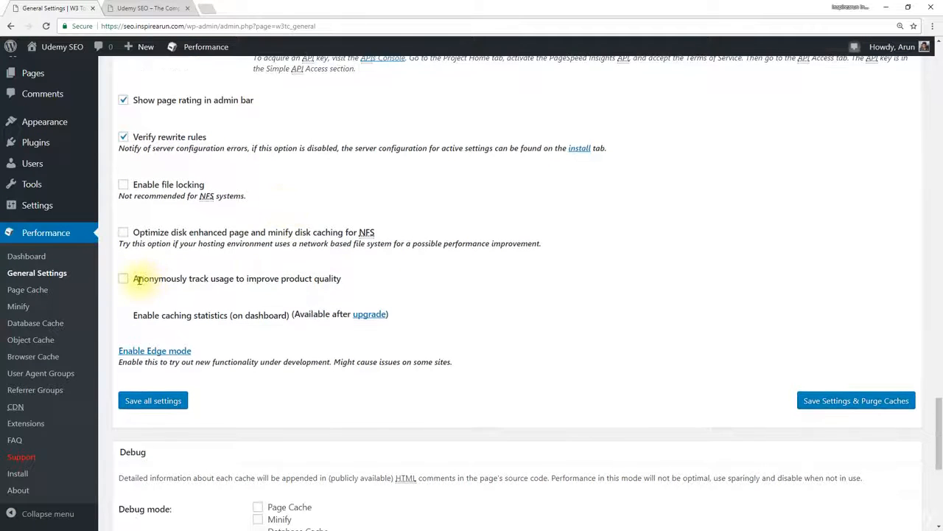
scroll(342, 280, down, 3)
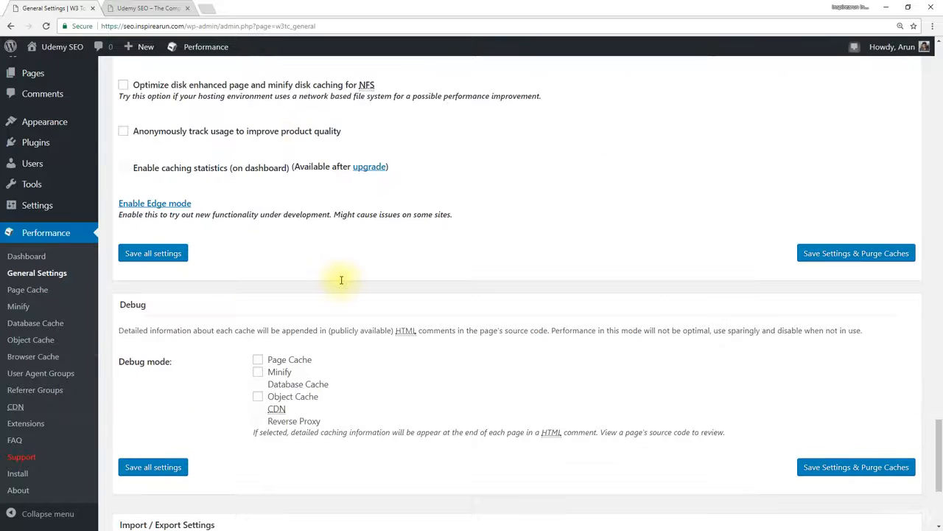
scroll(342, 280, down, 4)
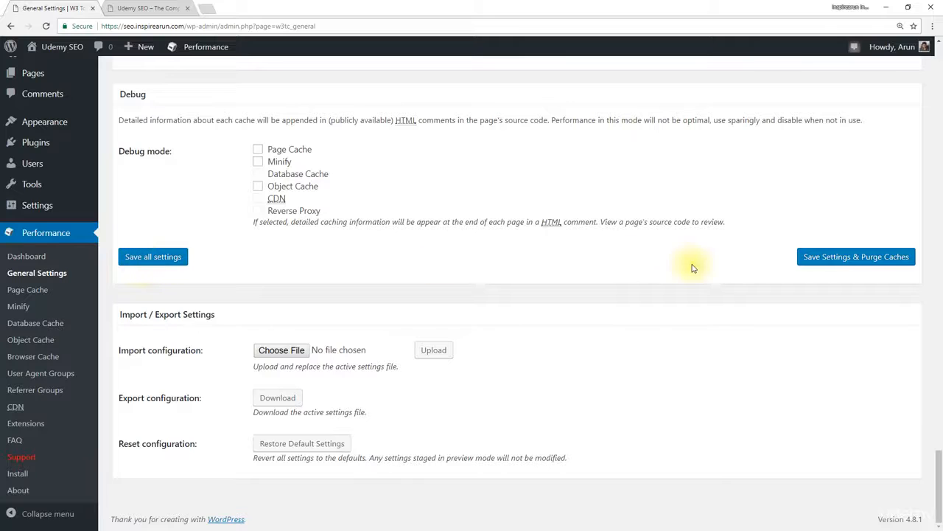
click(172, 259)
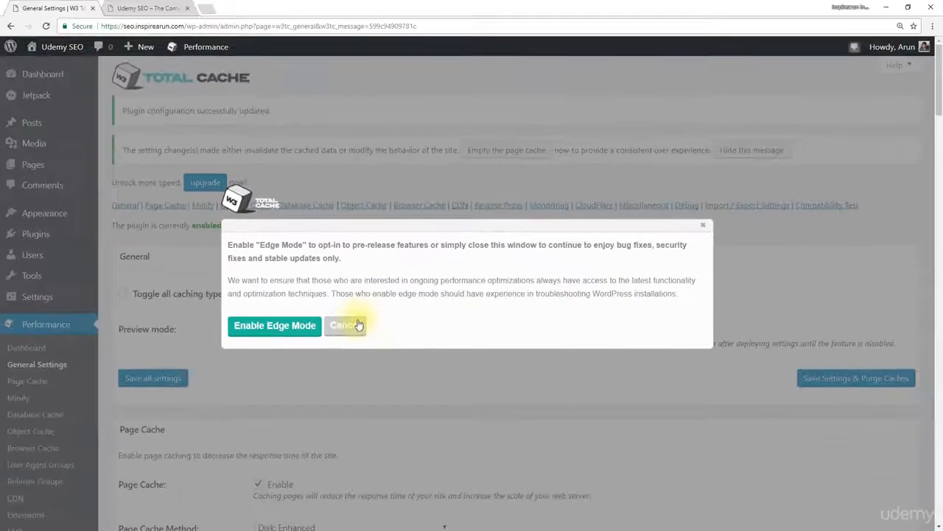
click(359, 325)
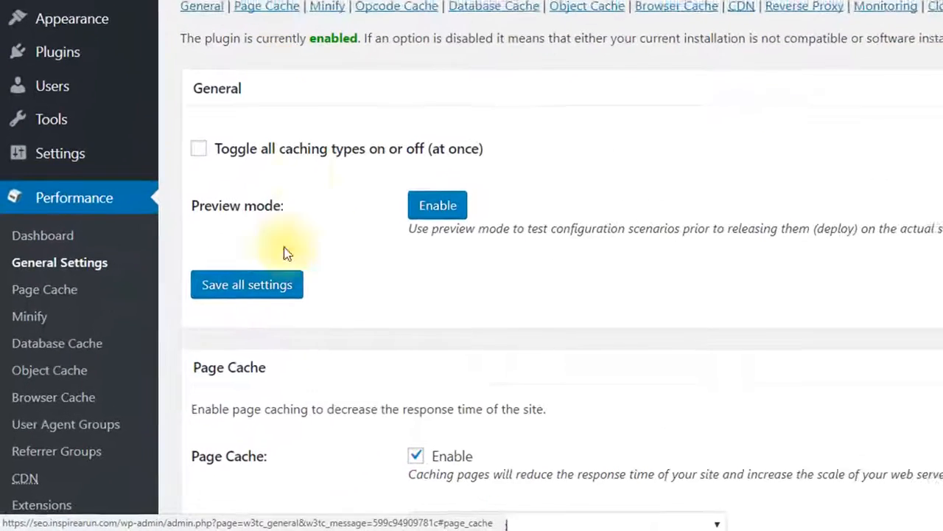
Step: Open the Page Cache settings and highlight the https prefix in the site address to check for SSL
click(44, 288)
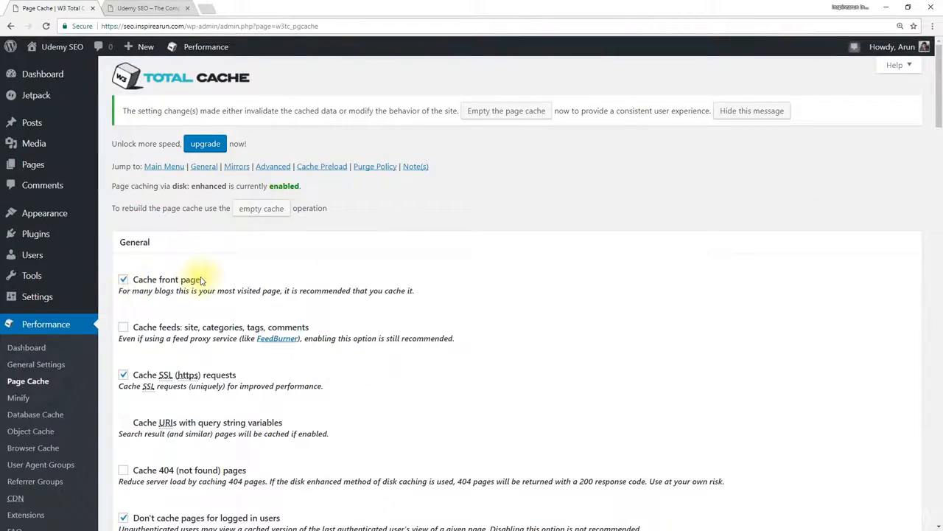
scroll(195, 276, down, 1)
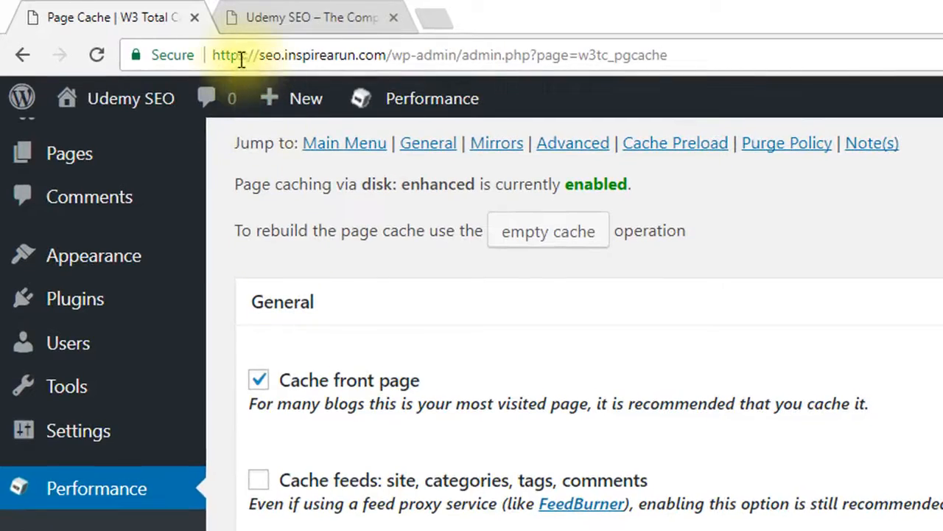
drag(246, 53, 210, 53)
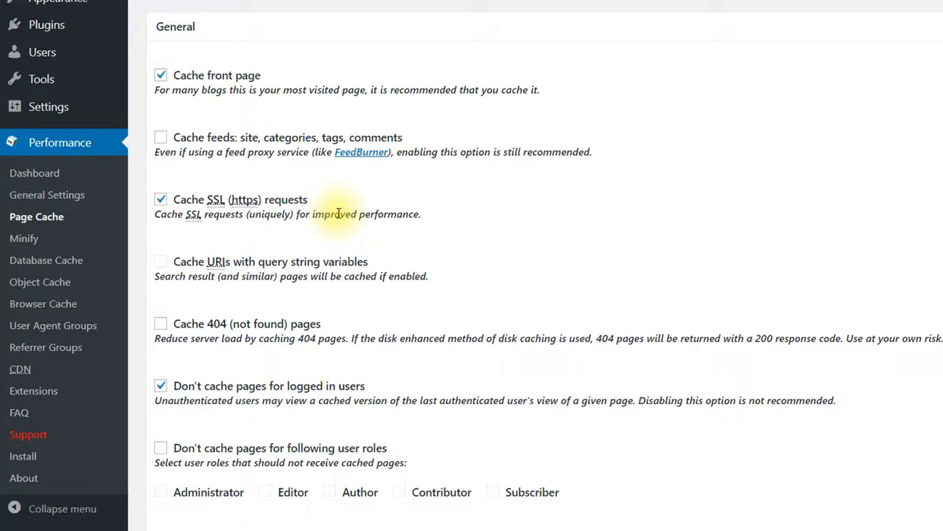
Step: Review the remaining page cache options, including Cache Preload, Purge Policy and Advanced, and save all settings
scroll(337, 214, down, 3)
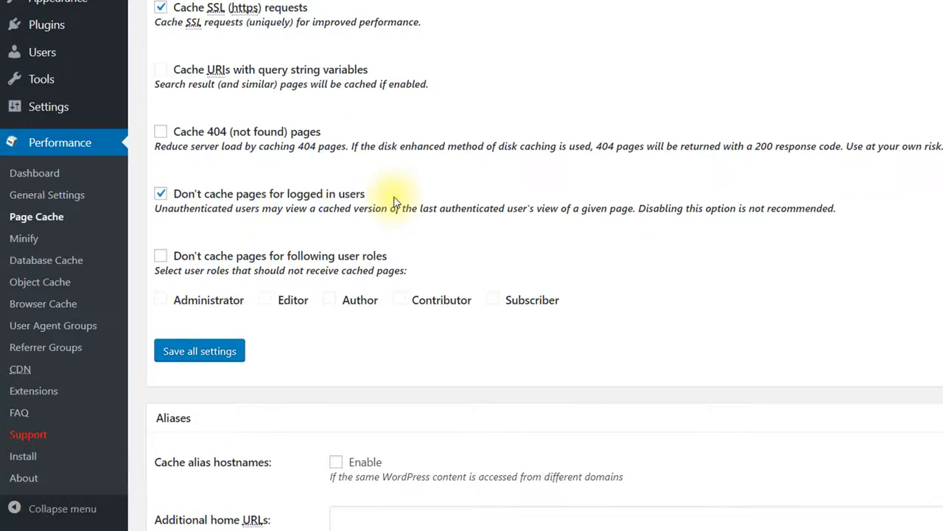
scroll(235, 331, down, 5)
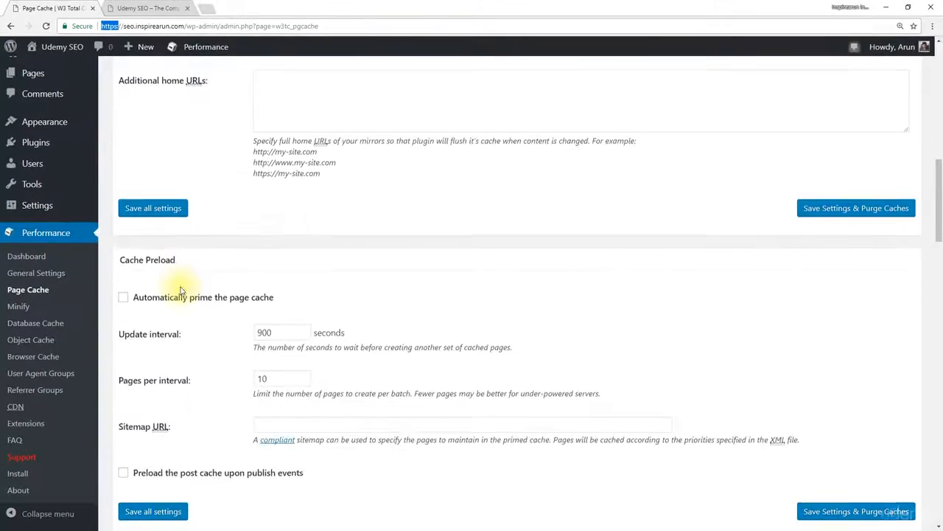
scroll(180, 291, down, 6)
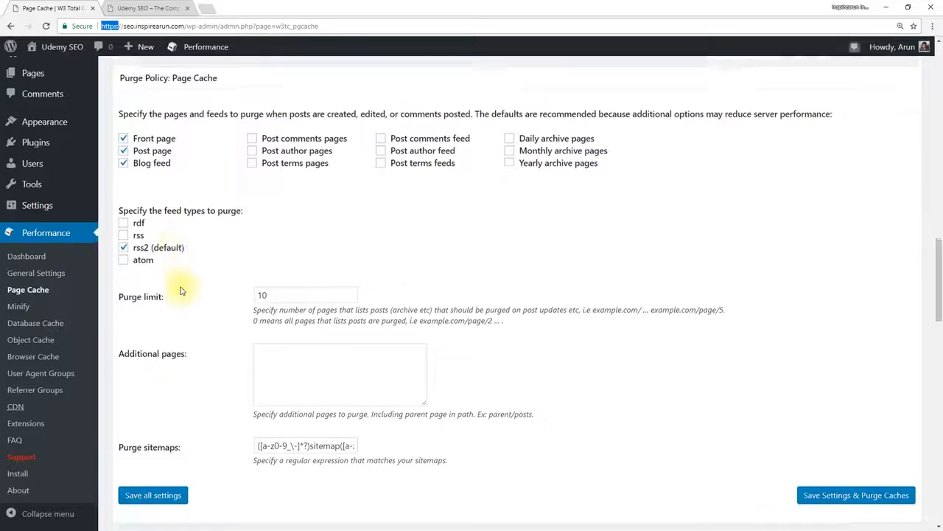
scroll(180, 291, down, 7)
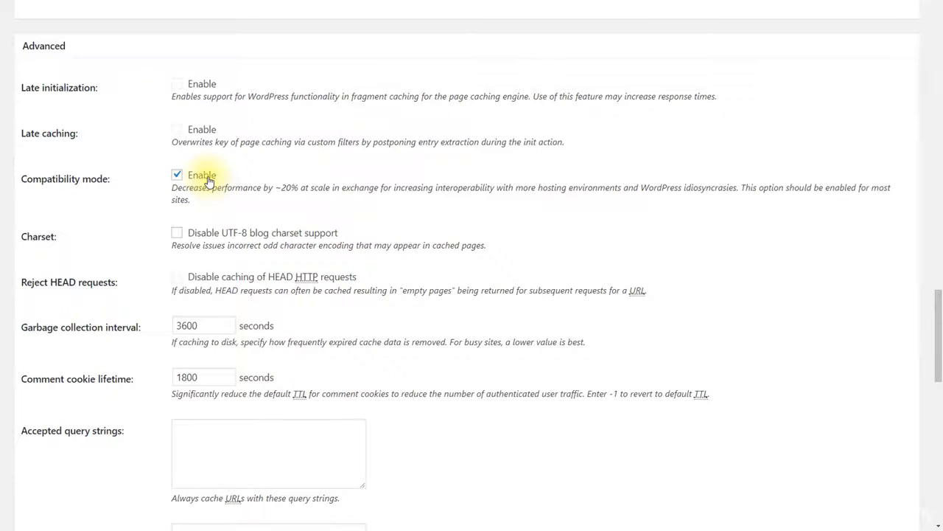
scroll(209, 181, down, 10)
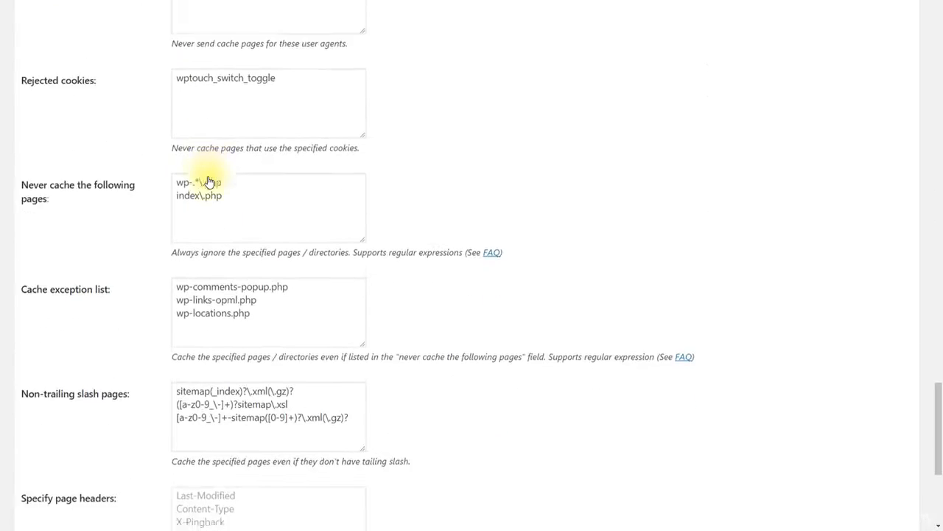
scroll(208, 181, down, 1)
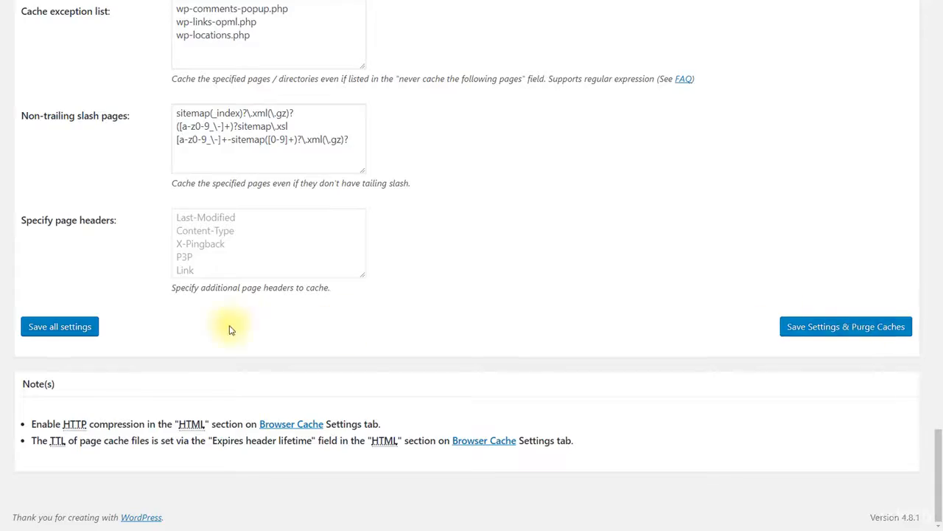
click(60, 326)
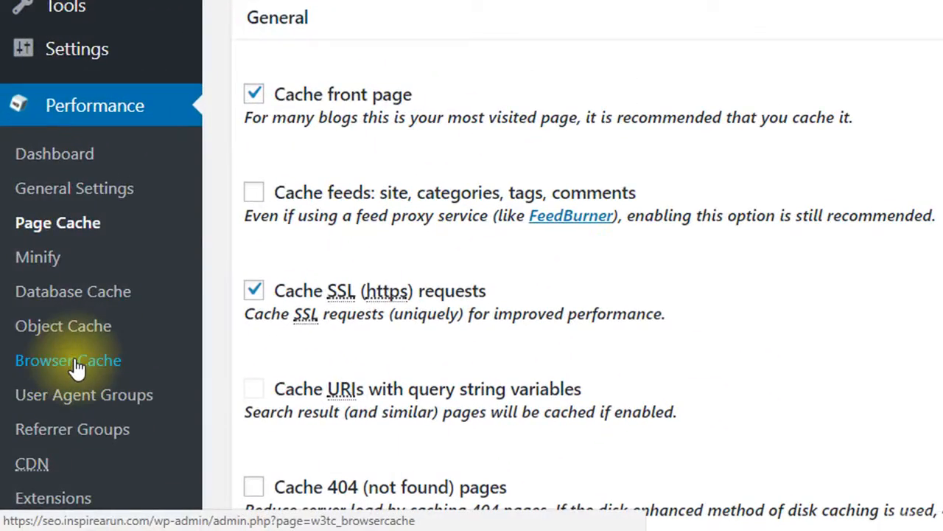
Step: Open the Browser Cache settings and review the General section, including HTTP (gzip) compression, query string removal and 404 error handling
click(68, 360)
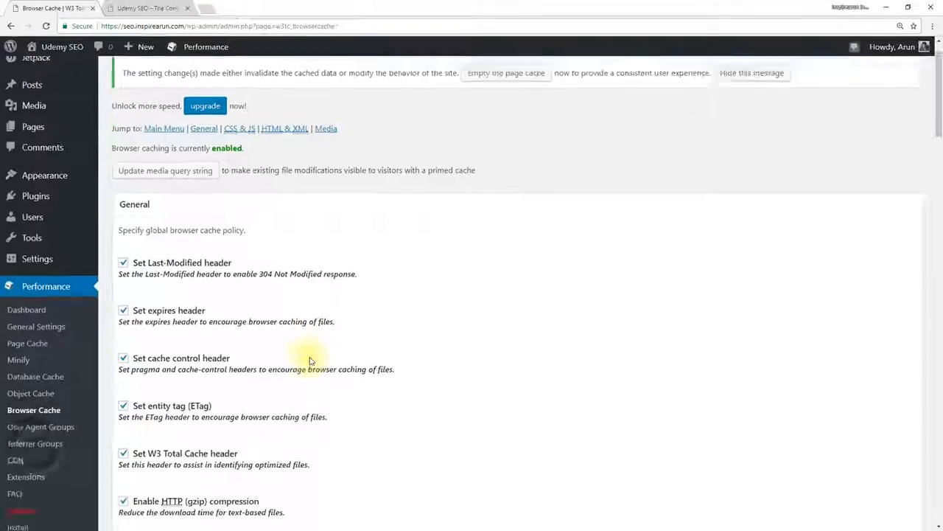
scroll(310, 359, down, 1)
scroll(310, 359, down, 2)
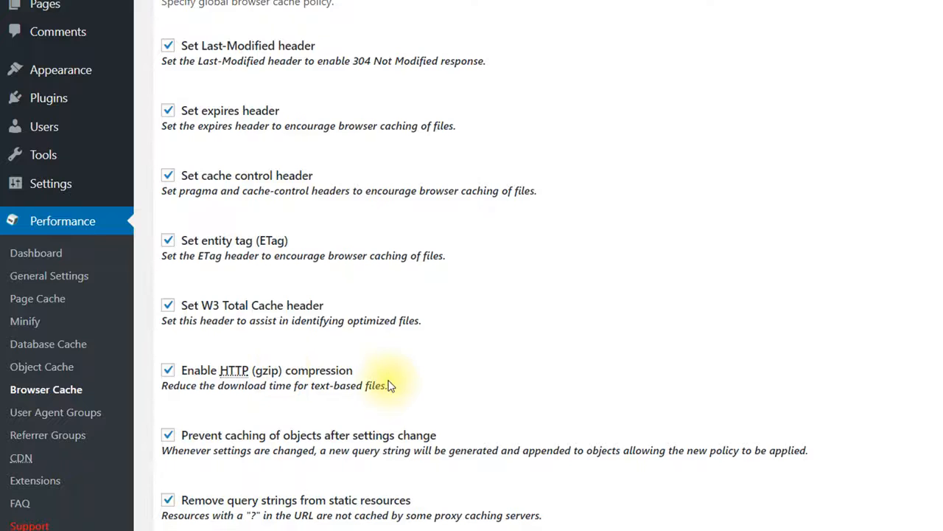
drag(355, 371, 185, 375)
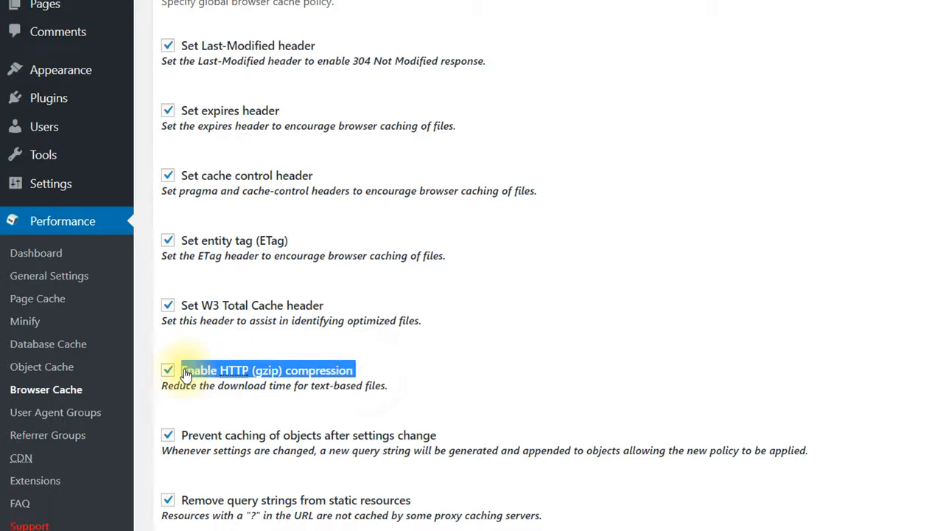
click(411, 393)
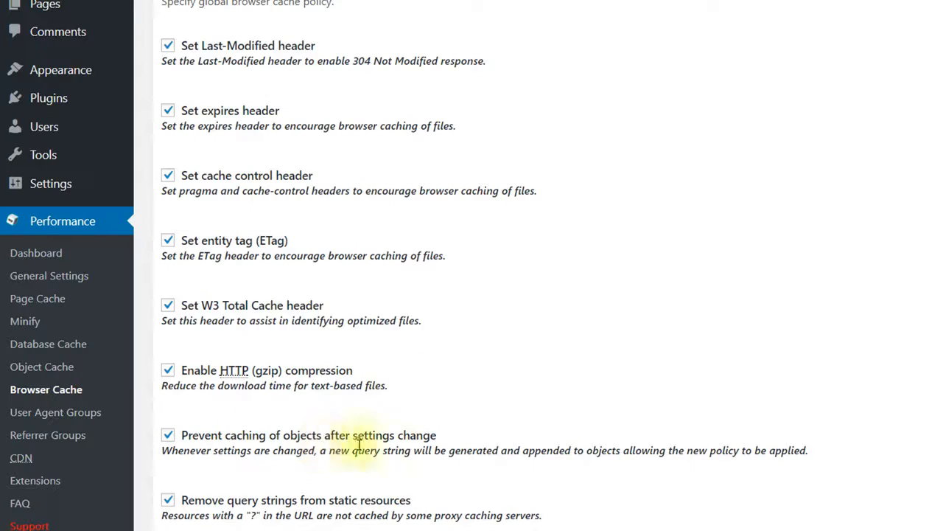
scroll(451, 441, down, 2)
scroll(452, 443, down, 1)
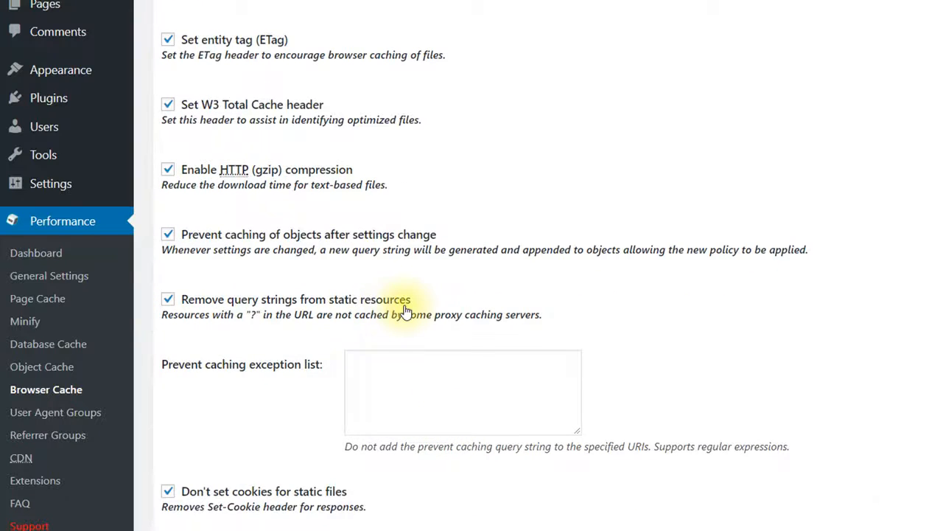
scroll(406, 309, down, 3)
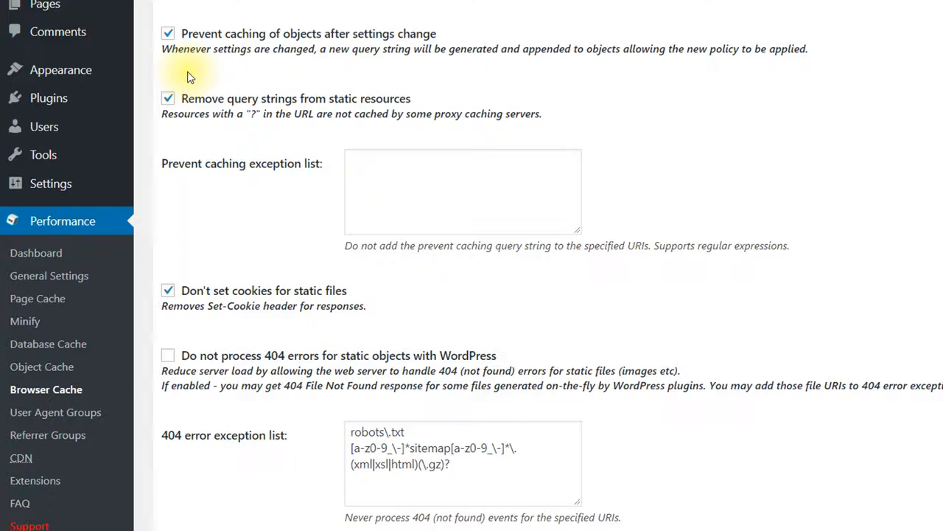
scroll(199, 88, down, 2)
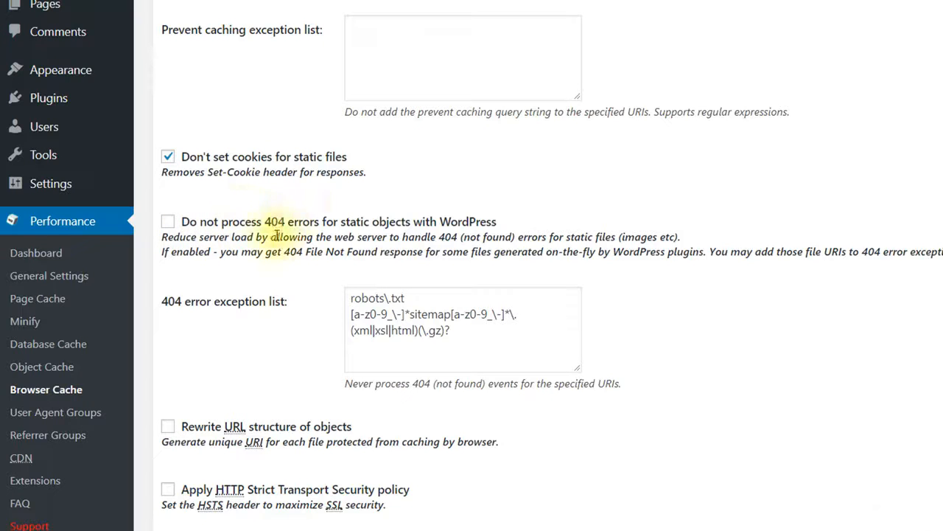
scroll(353, 211, down, 1)
scroll(353, 211, down, 2)
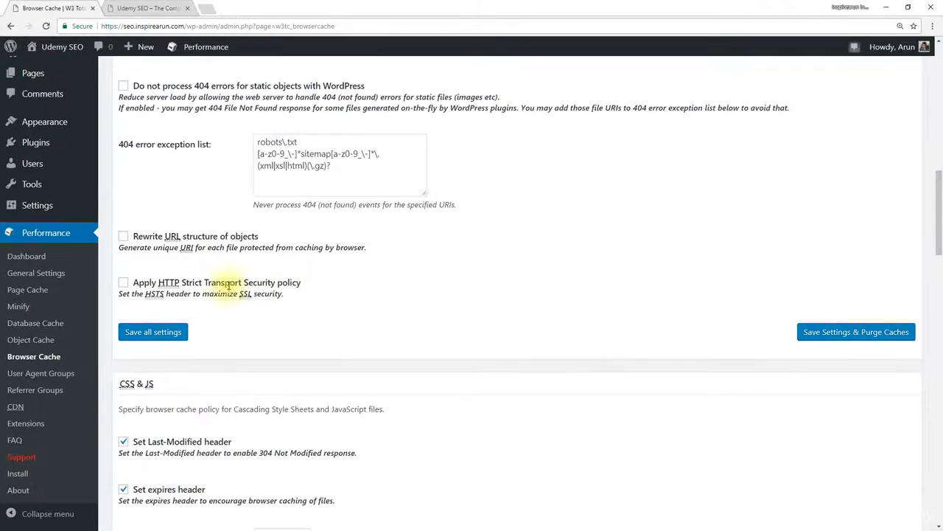
scroll(304, 301, down, 1)
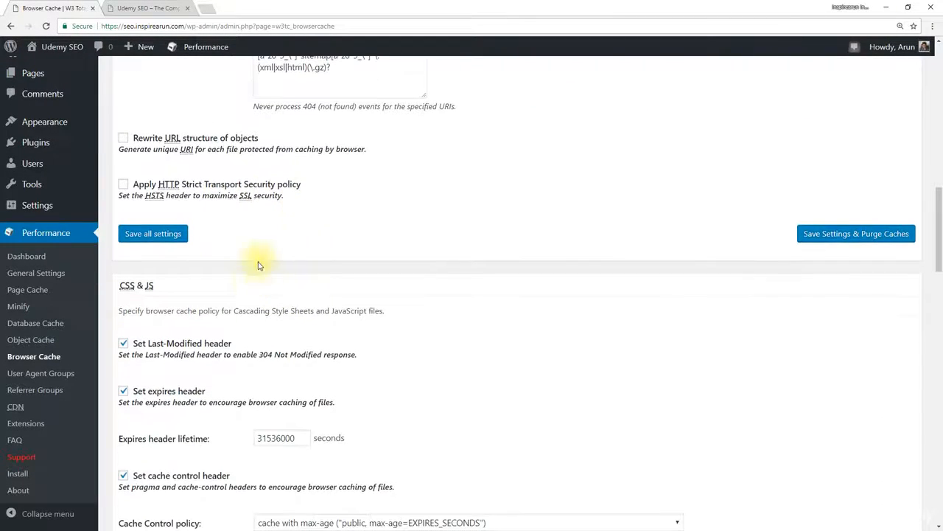
Step: Review the remaining browser cache sections through Media & Other Files, save all settings, and empty the page cache
scroll(289, 281, up, 2)
scroll(288, 281, up, 12)
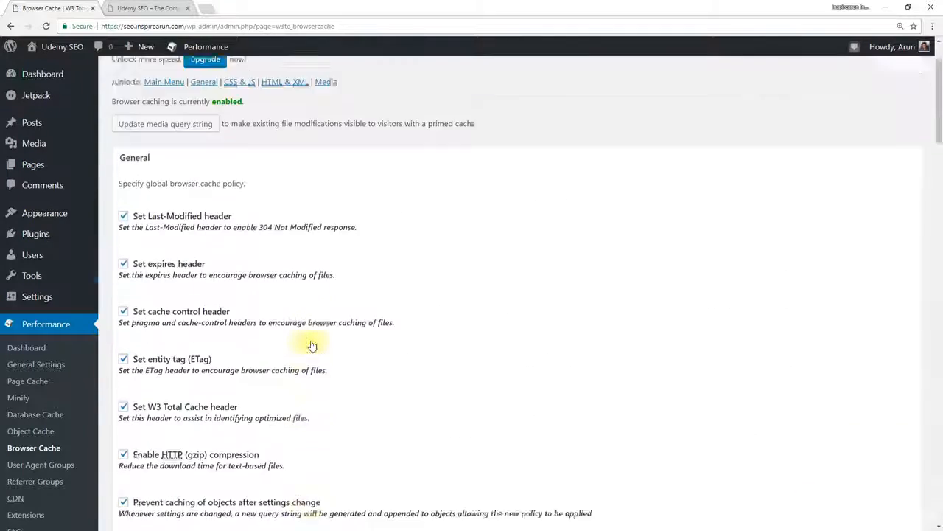
scroll(121, 244, down, 10)
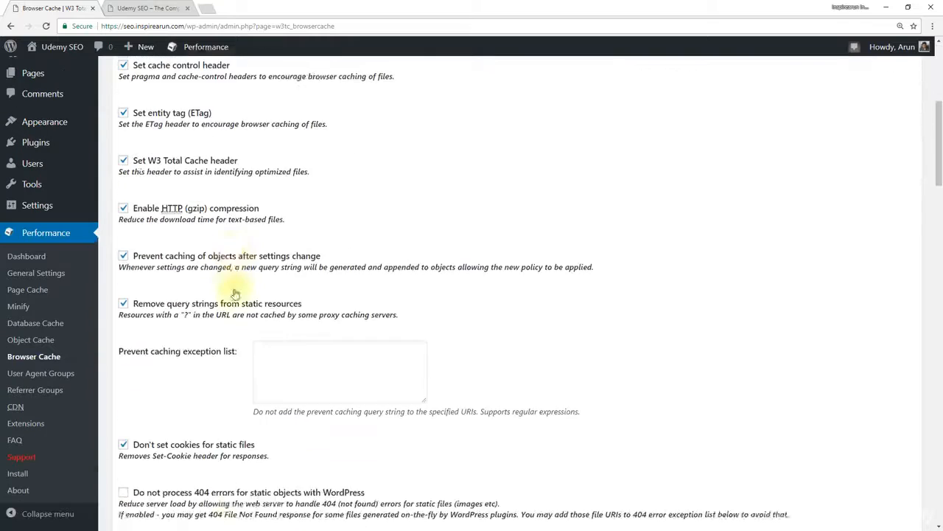
scroll(234, 289, down, 1)
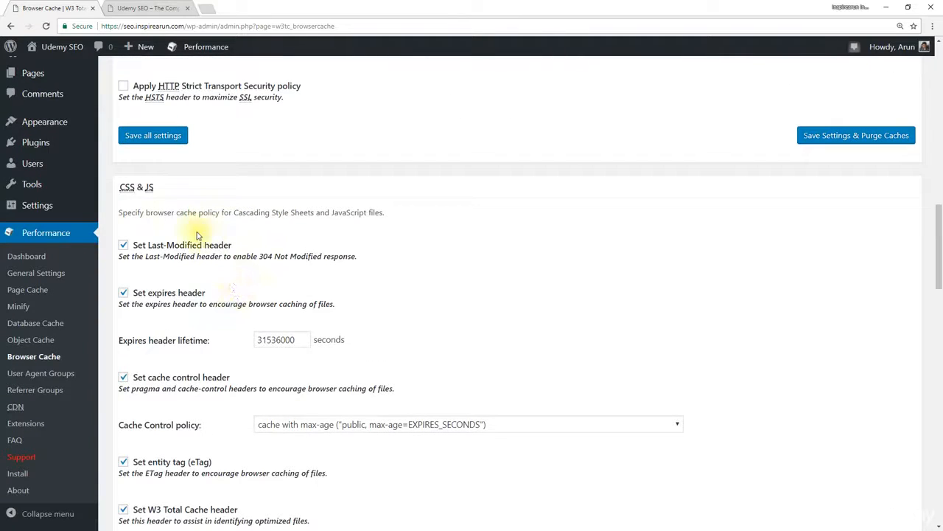
scroll(219, 302, down, 7)
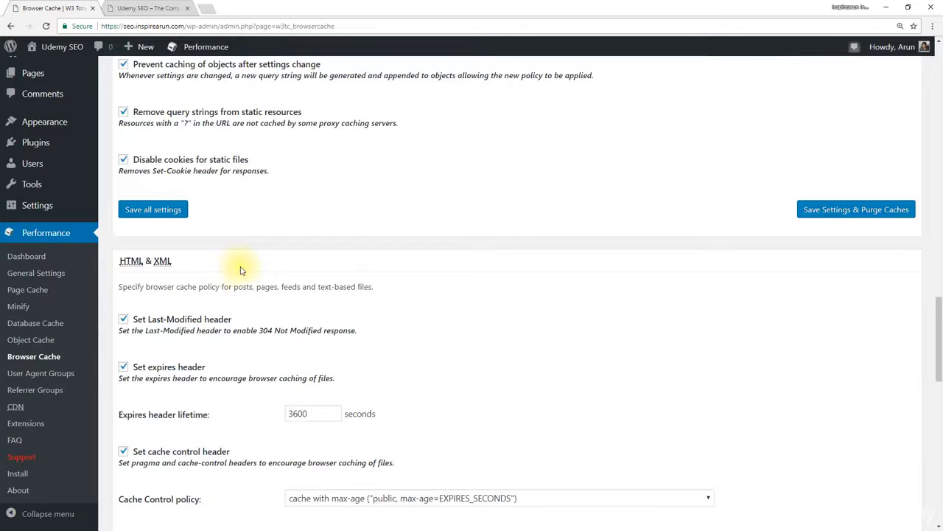
scroll(238, 267, down, 7)
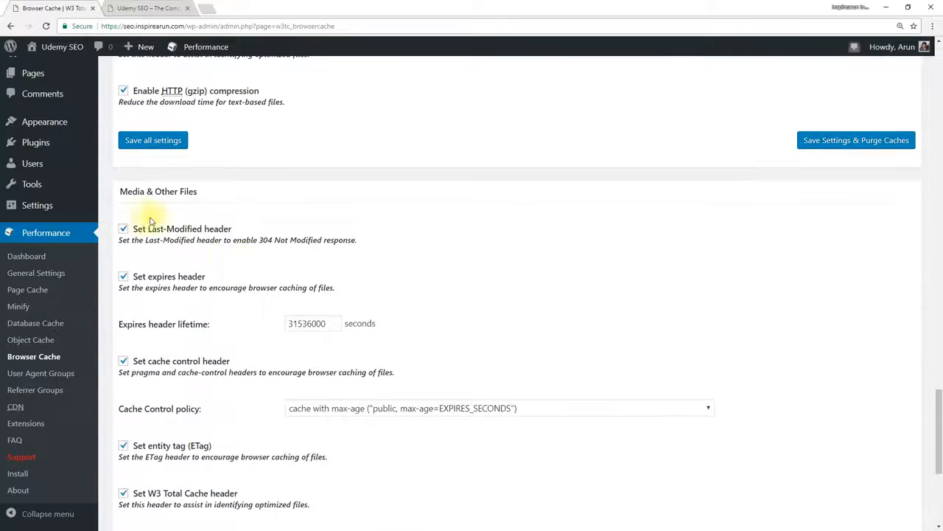
scroll(249, 221, down, 4)
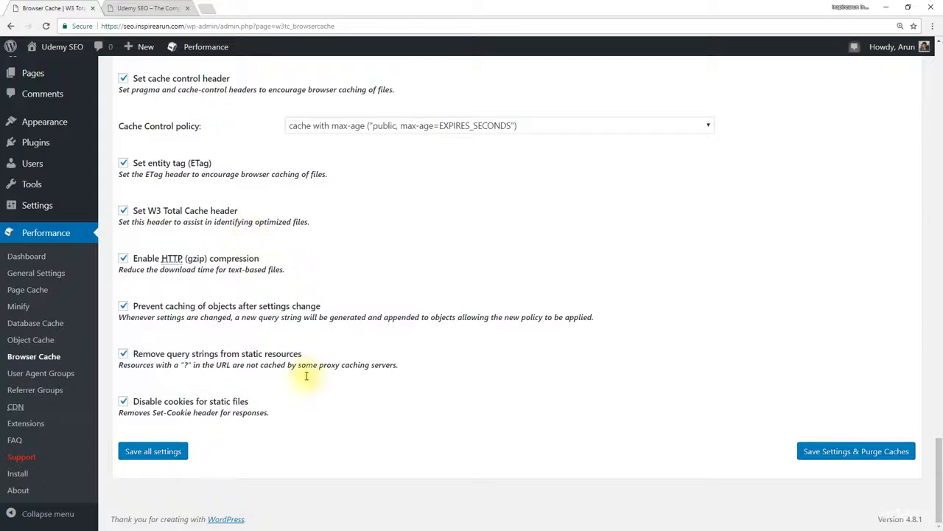
click(135, 456)
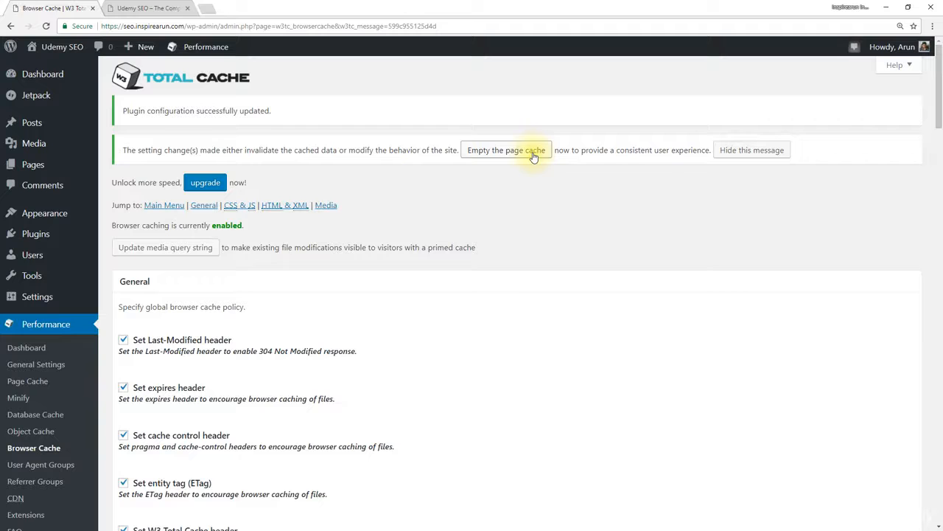
click(534, 157)
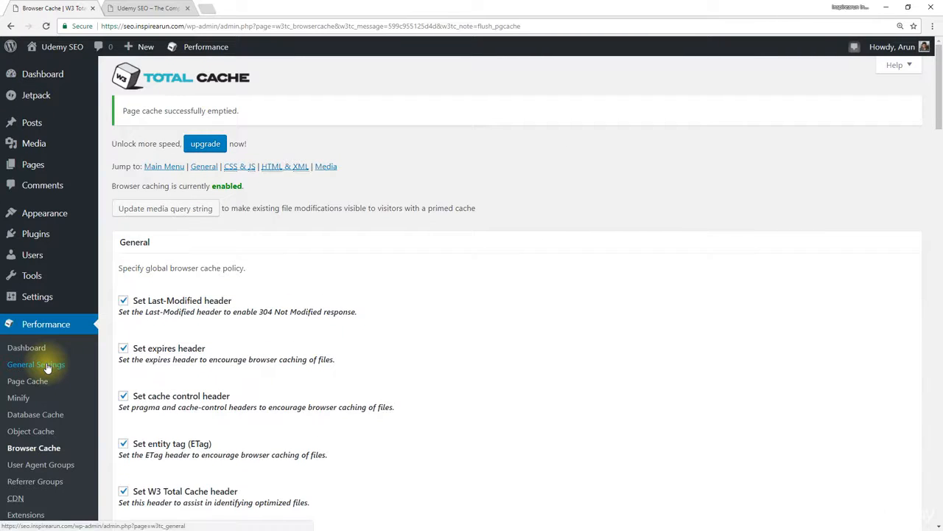
Step: Go to the Minify section of the General Settings and open the Speed Booster Pack settings in a second browser tab beside it
click(46, 366)
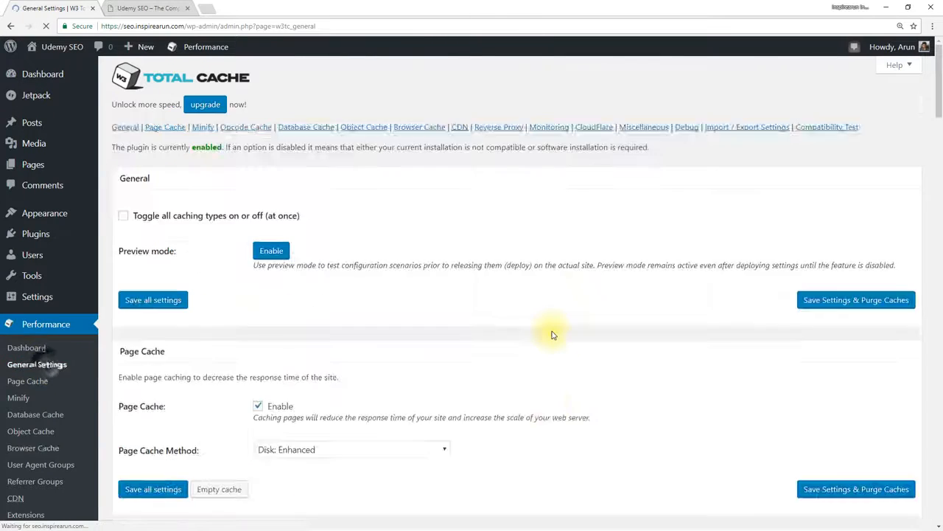
scroll(551, 333, down, 5)
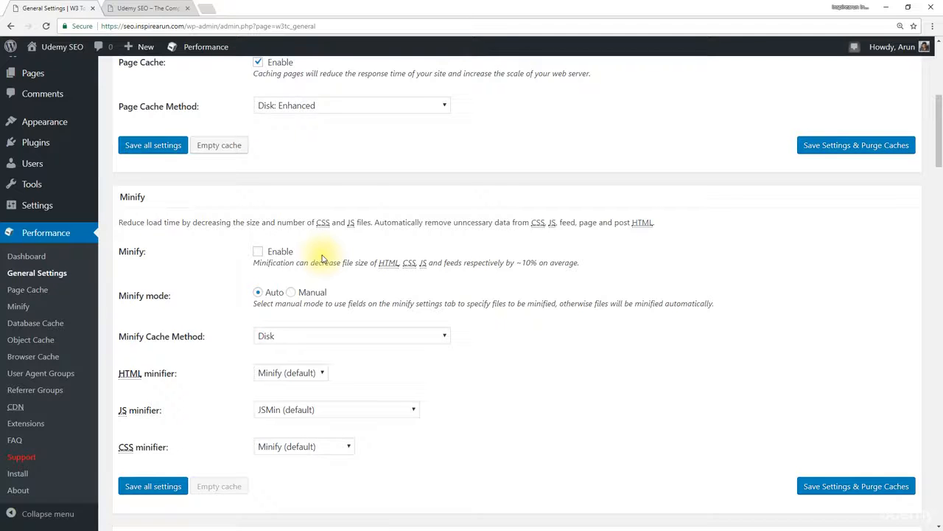
mouse_move(47, 208)
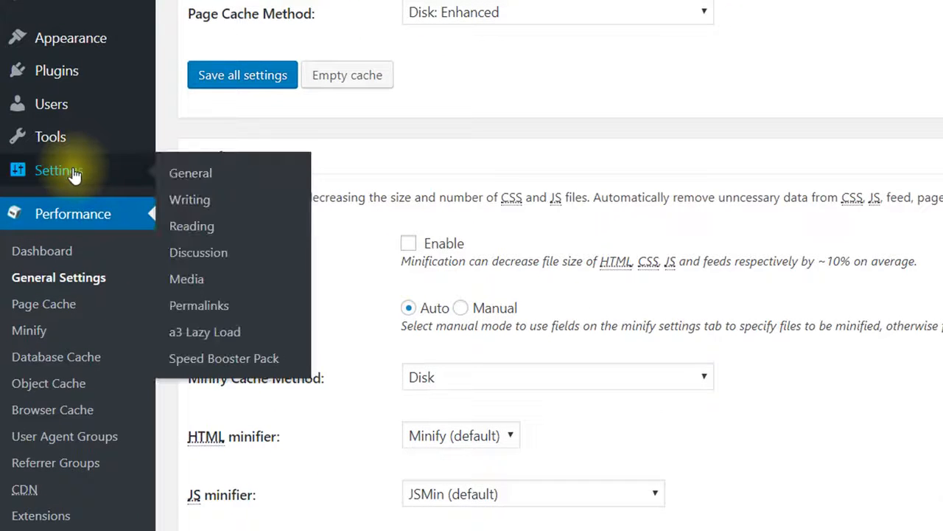
middle_click(228, 358)
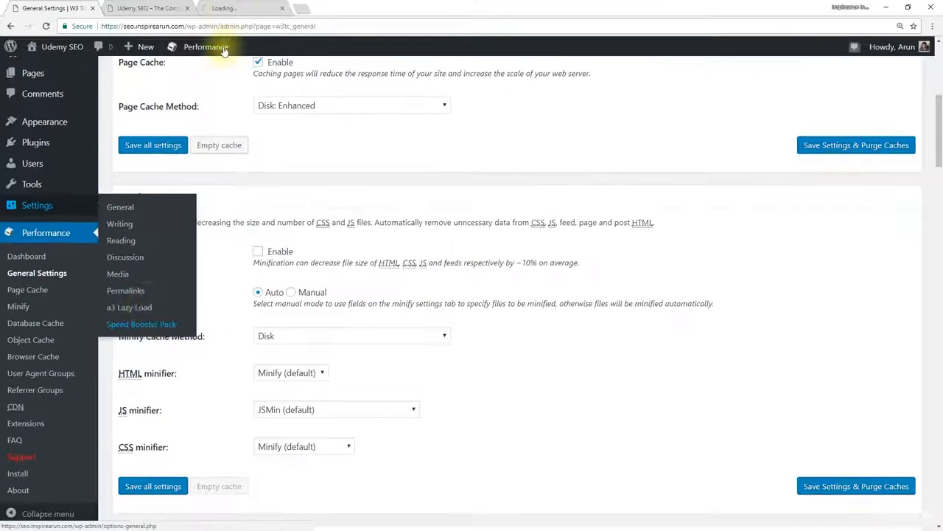
drag(227, 8, 148, 15)
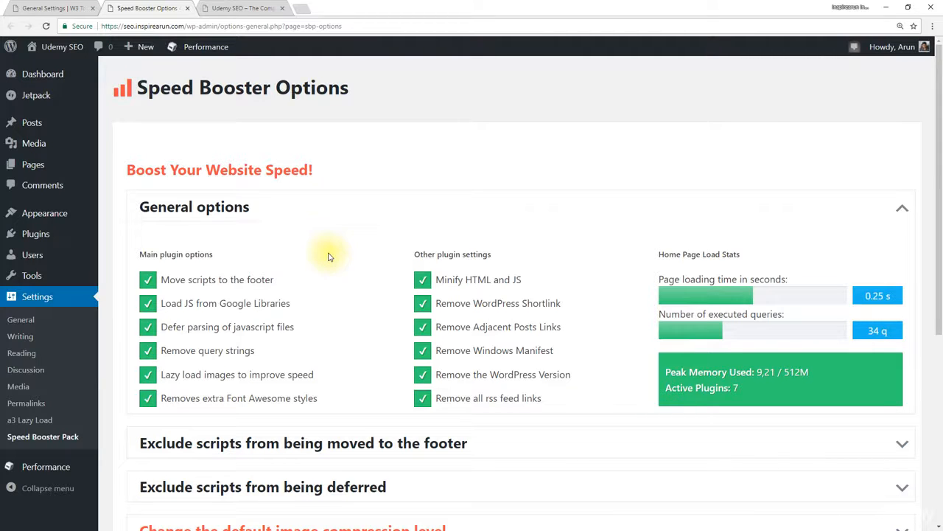
Step: Disable all main Speed Booster Pack options except Removes extra Font Awesome styles, and also disable Minify HTML and JS
click(147, 374)
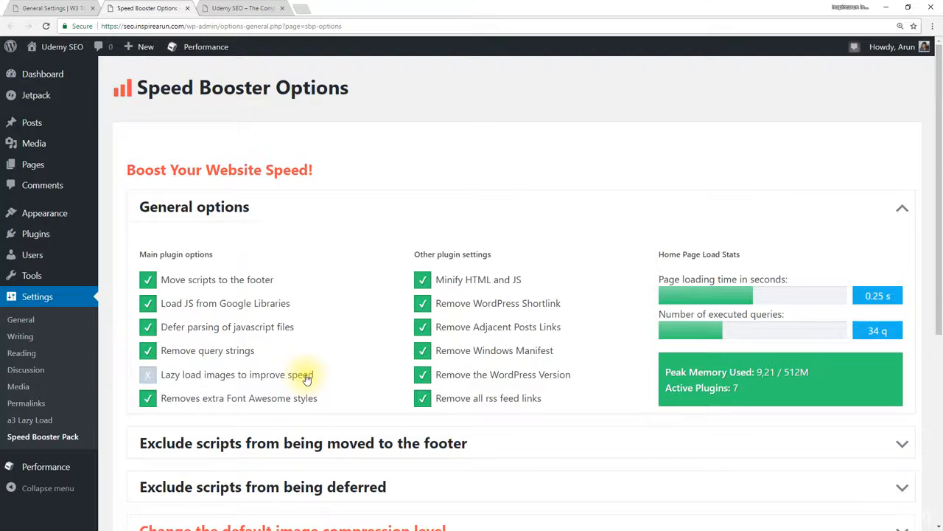
click(148, 351)
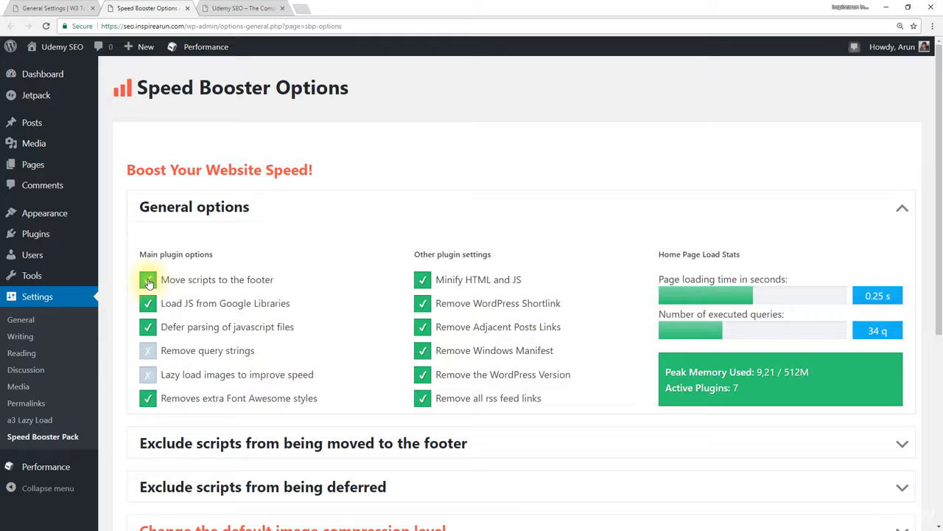
click(147, 305)
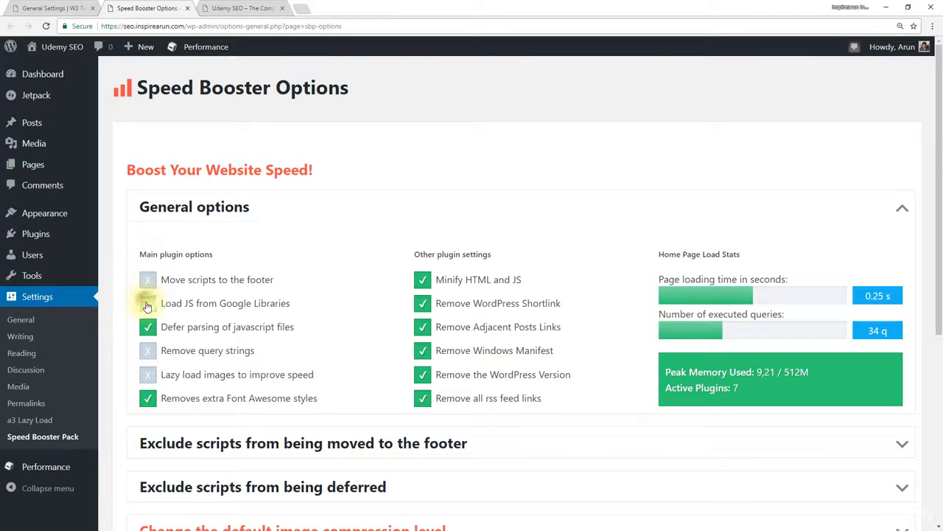
click(156, 332)
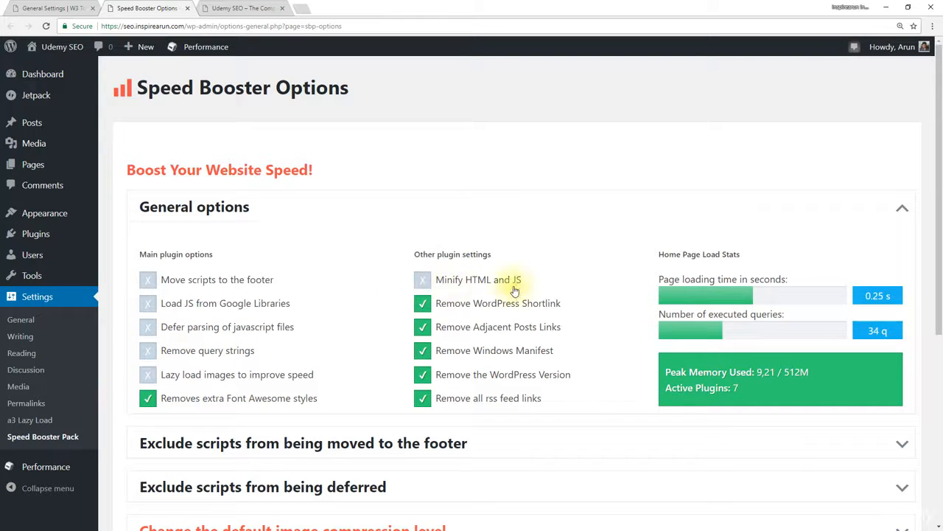
Step: Disable Load CSS asynchronously in the "Still need more speed?" section
scroll(232, 358, down, 3)
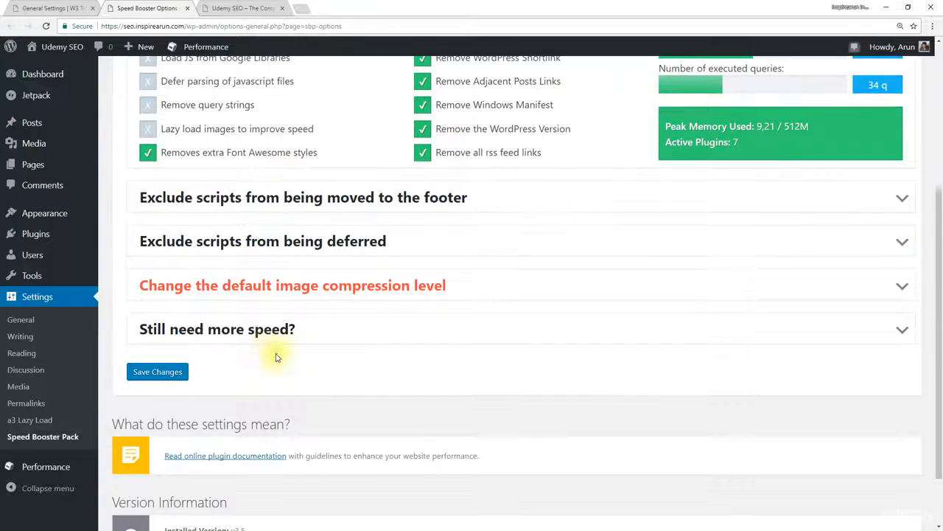
click(225, 329)
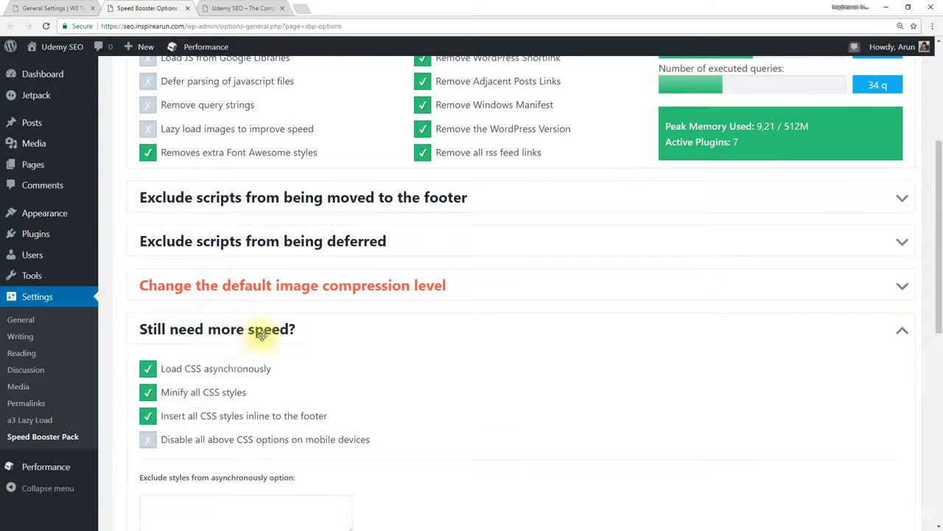
click(148, 368)
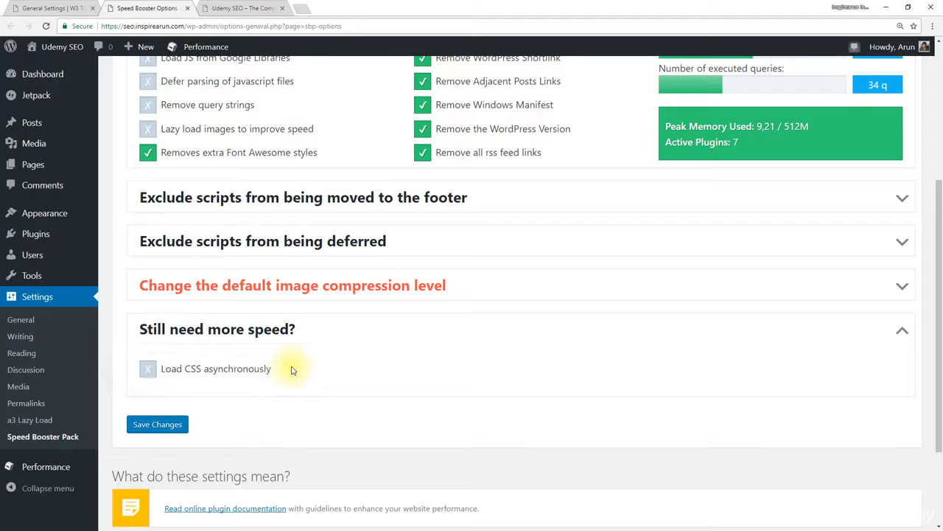
Step: Recheck the Speed Booster Pack options, save the changes, and return to the Minify section of the W3 Total Cache General Settings
scroll(290, 369, up, 2)
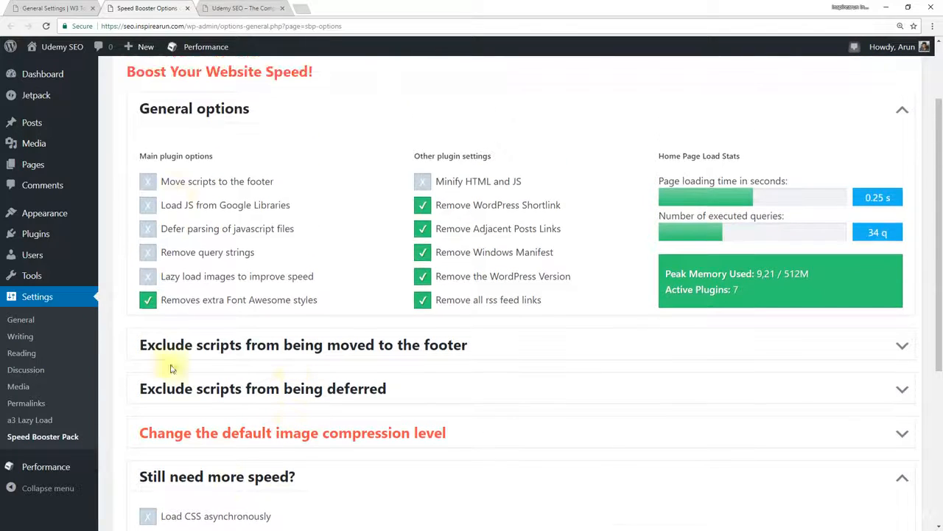
scroll(329, 314, up, 1)
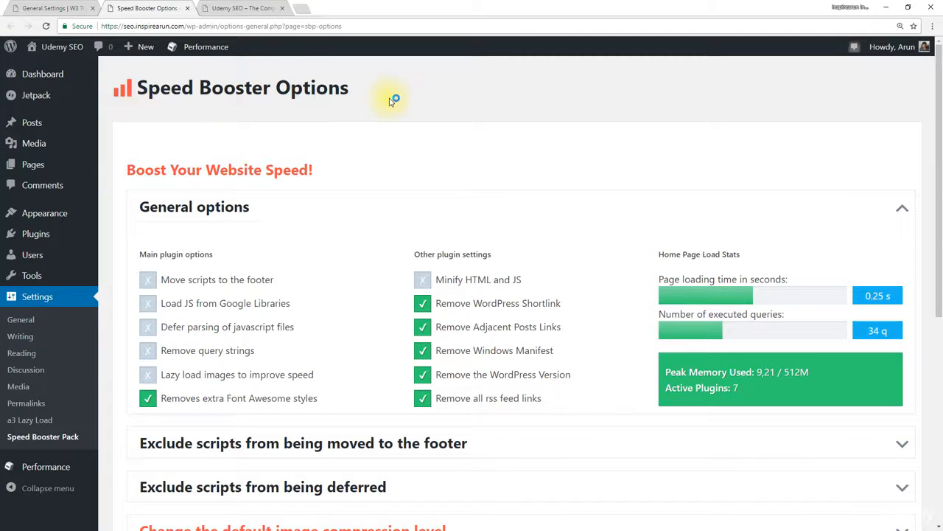
scroll(364, 163, down, 1)
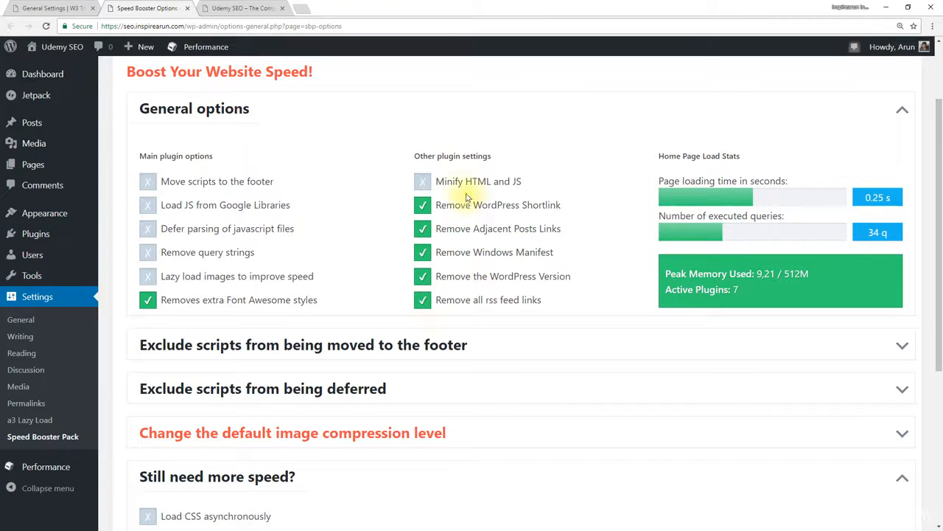
scroll(440, 300, up, 1)
scroll(400, 295, down, 4)
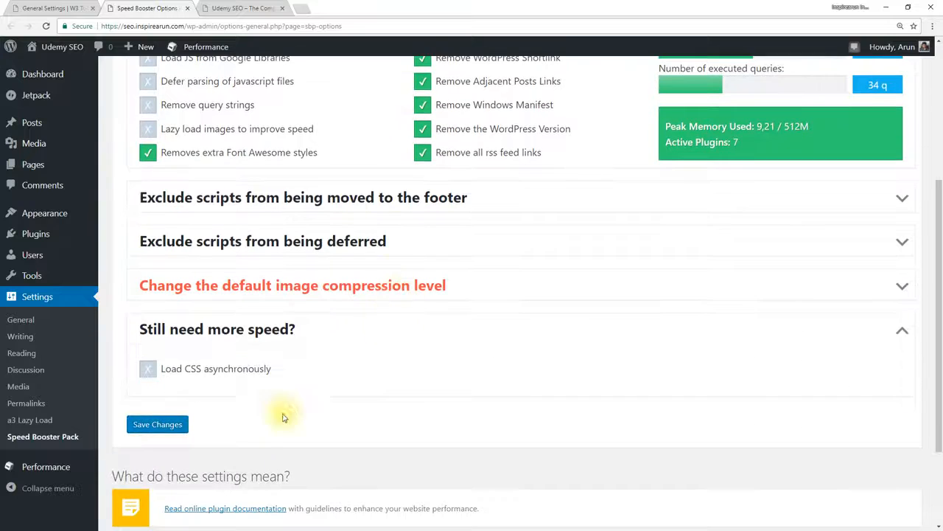
click(151, 433)
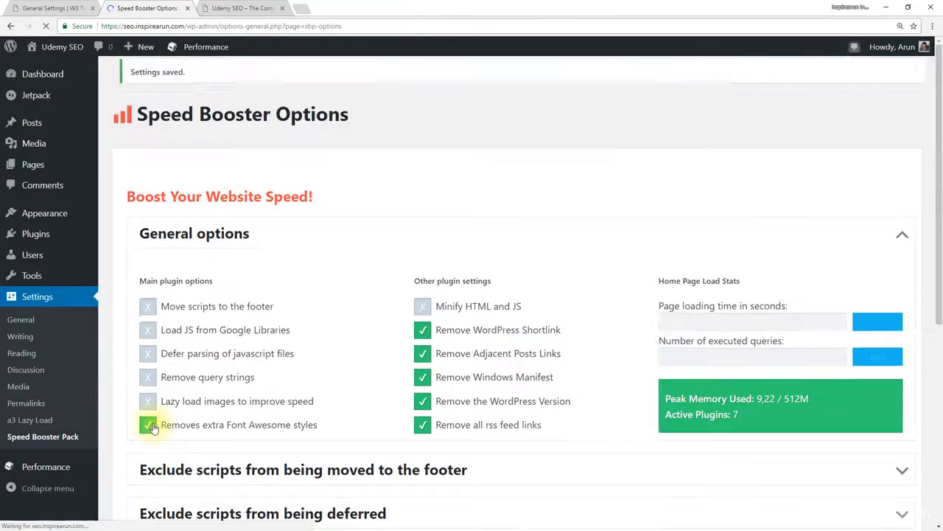
click(50, 8)
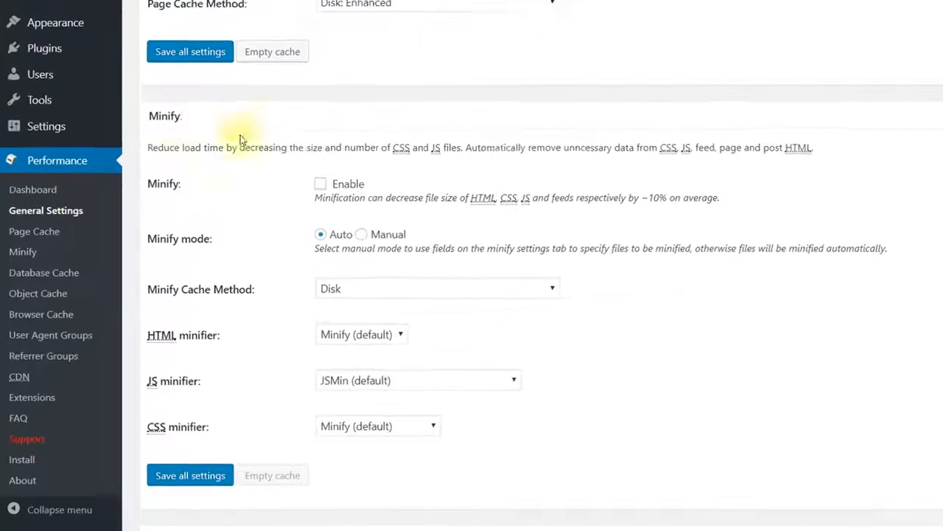
Step: Enable Minify in the General Settings with Disk as the Minify Cache Method and save all settings
click(325, 181)
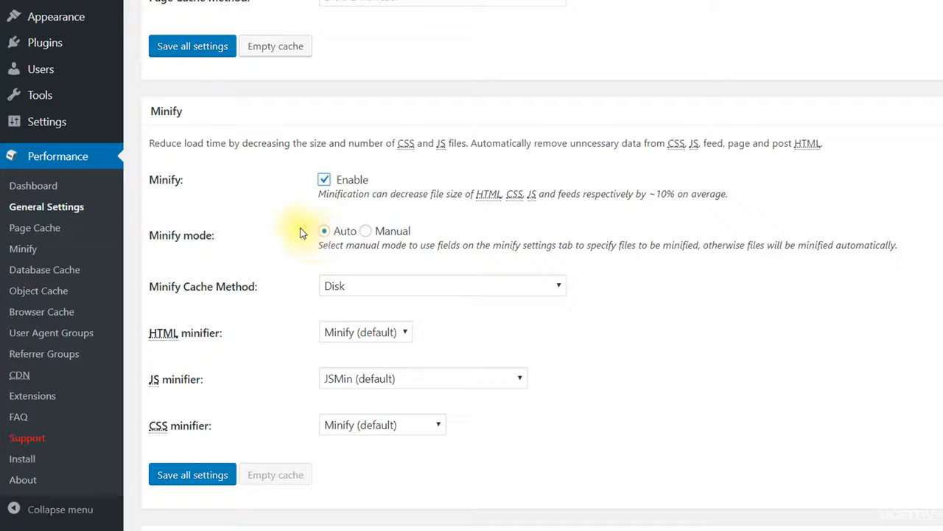
scroll(315, 236, down, 1)
click(417, 225)
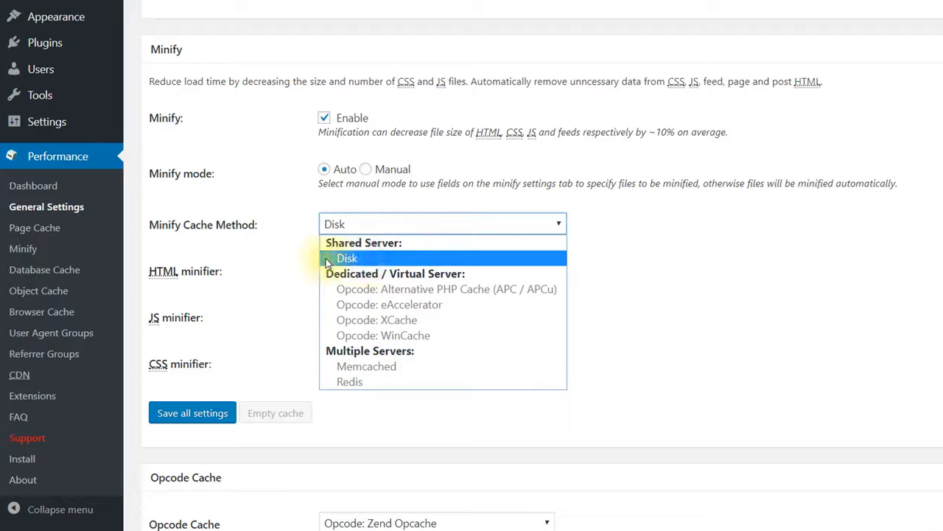
click(389, 259)
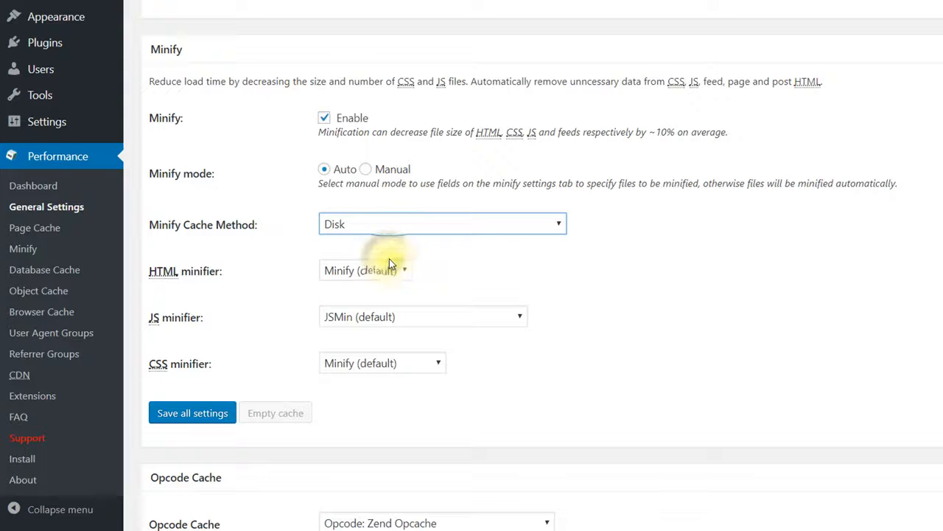
click(198, 411)
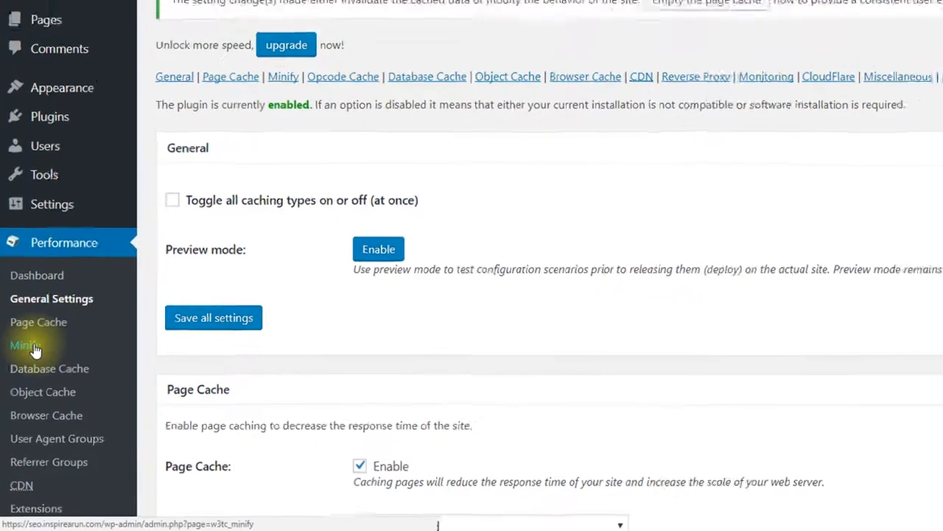
Step: Open the Minify settings page and enable HTML minification in the HTML & XML section
click(27, 331)
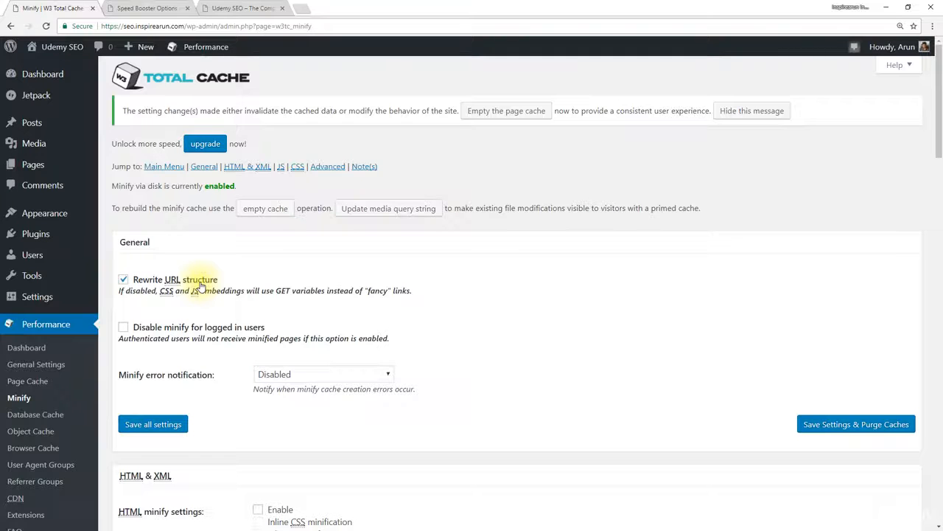
scroll(259, 216, down, 4)
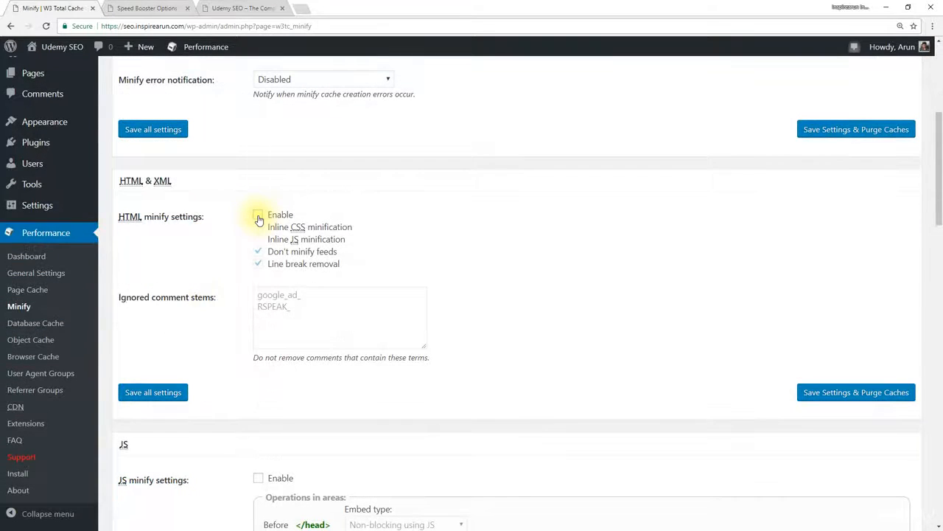
click(258, 215)
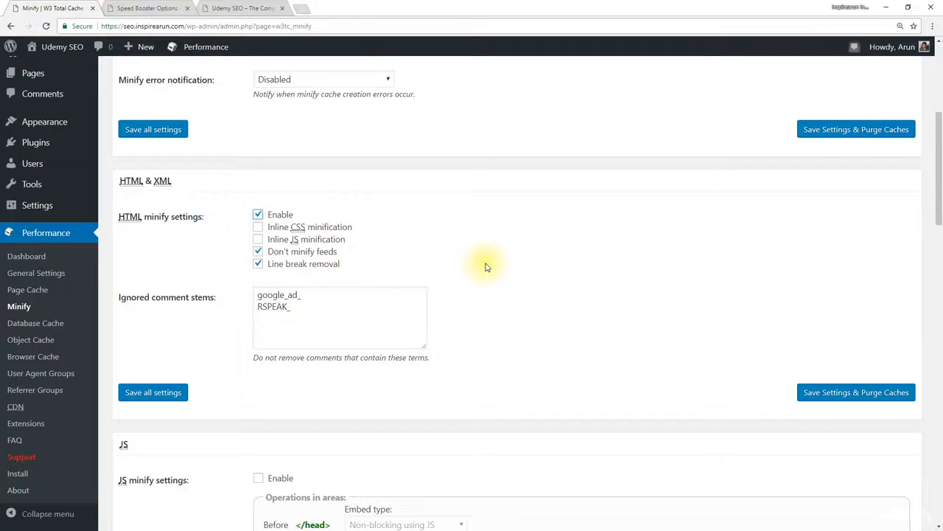
Step: Enable JS minification and set the embed type before </head> and after <body> to Non-blocking using "async"
scroll(485, 267, down, 3)
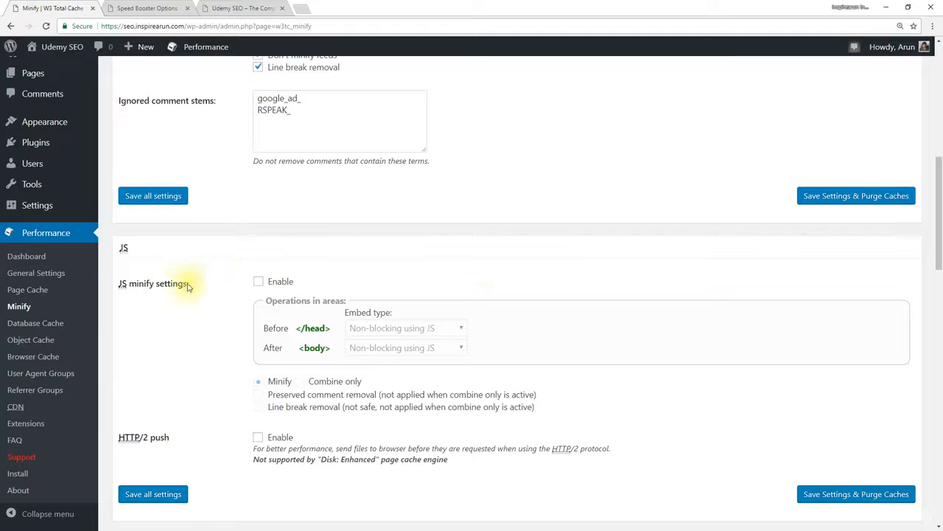
click(258, 282)
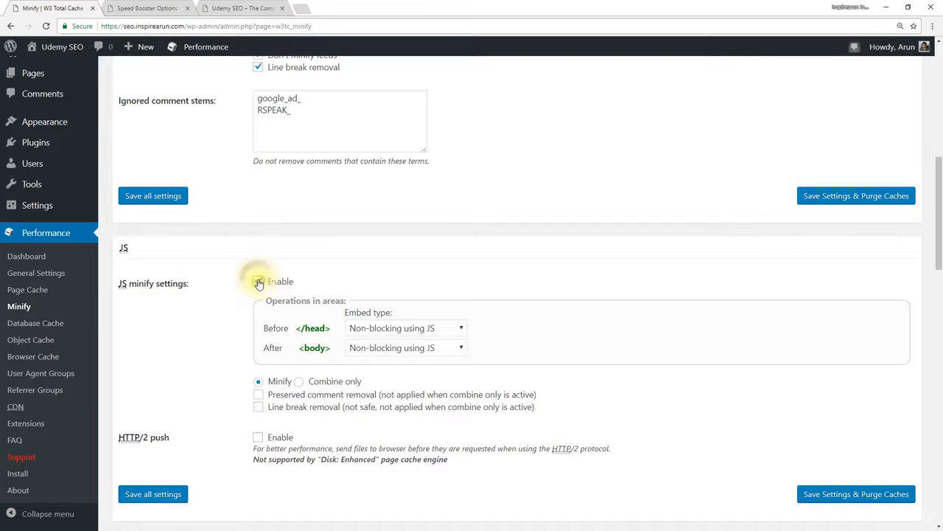
click(458, 330)
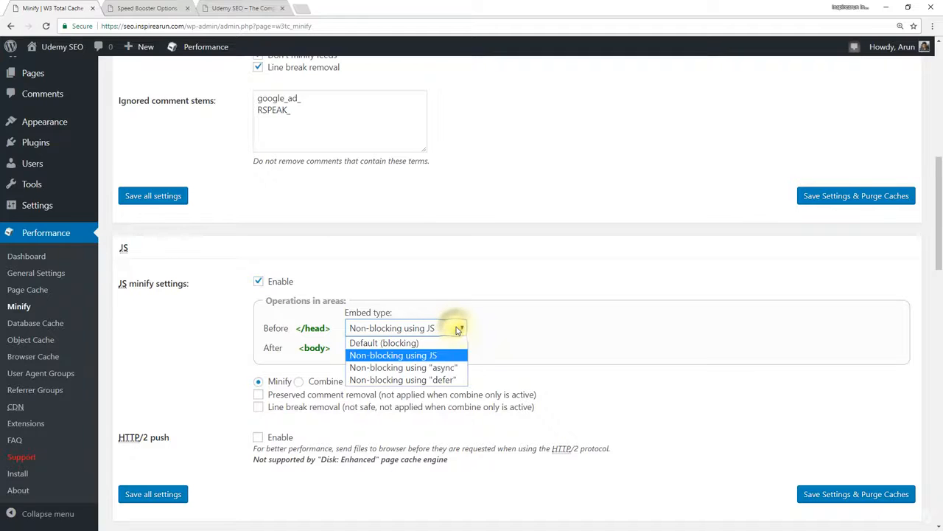
click(442, 370)
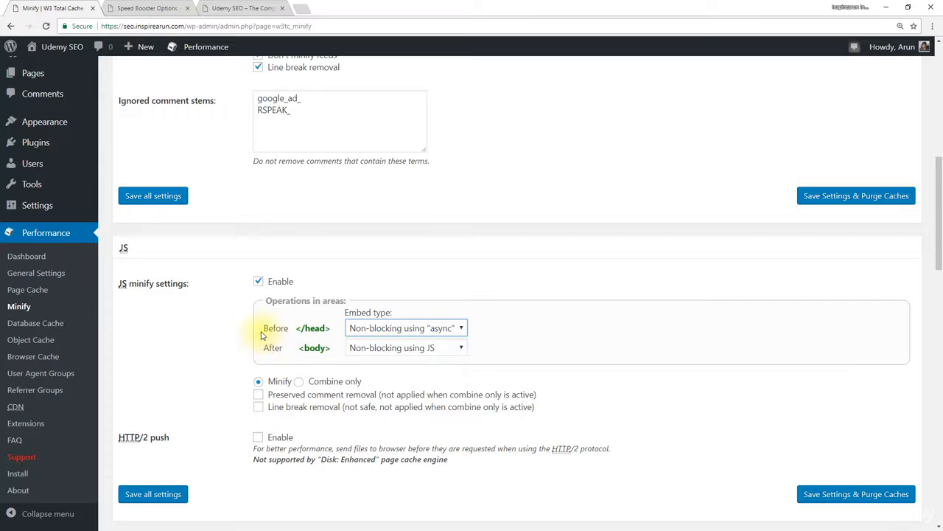
click(402, 348)
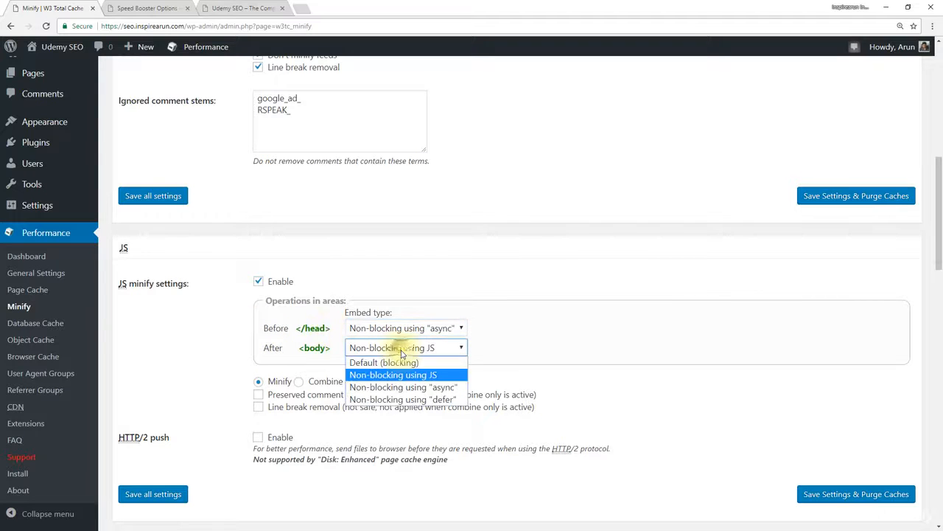
click(412, 387)
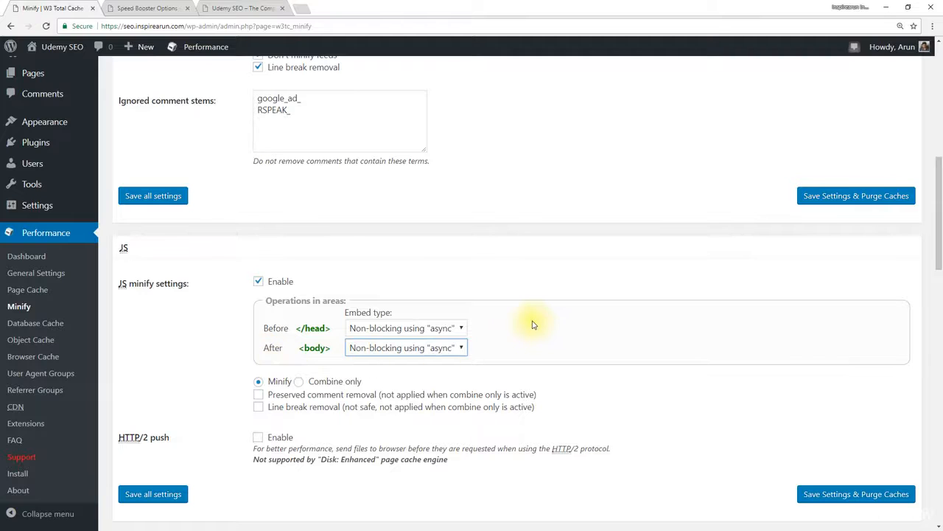
Step: Enable CSS minification in the CSS section of the Minify settings
scroll(532, 325, down, 4)
scroll(533, 324, down, 1)
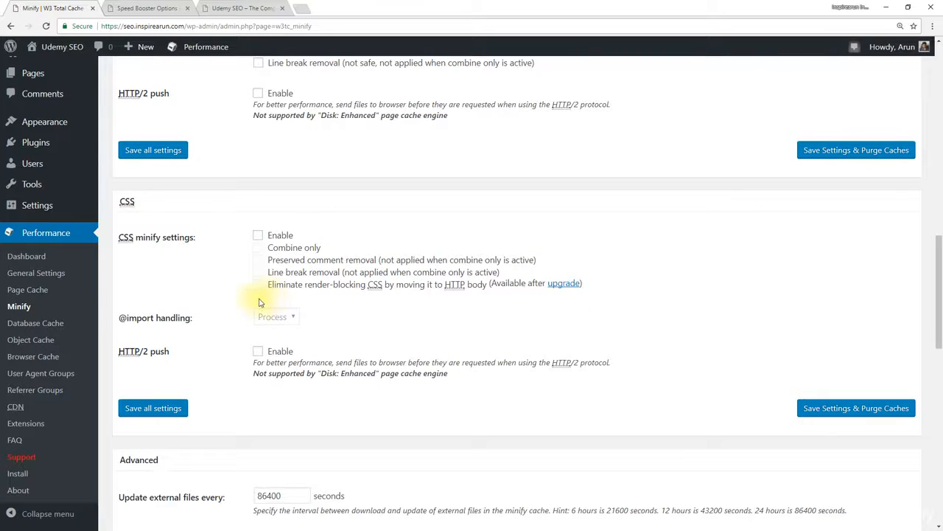
click(257, 235)
Step: Save all minify settings, and empty the minify cache and the page cache
scroll(257, 236, down, 9)
scroll(257, 236, down, 1)
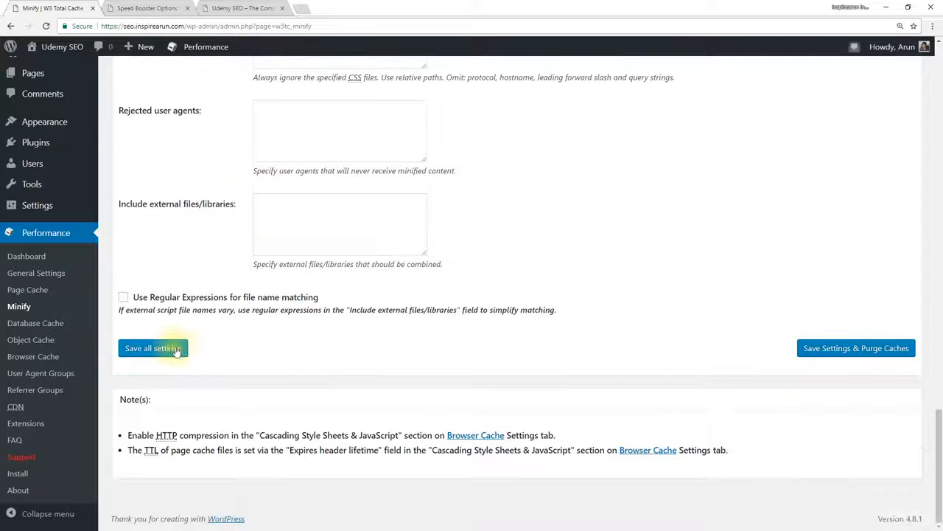
click(170, 350)
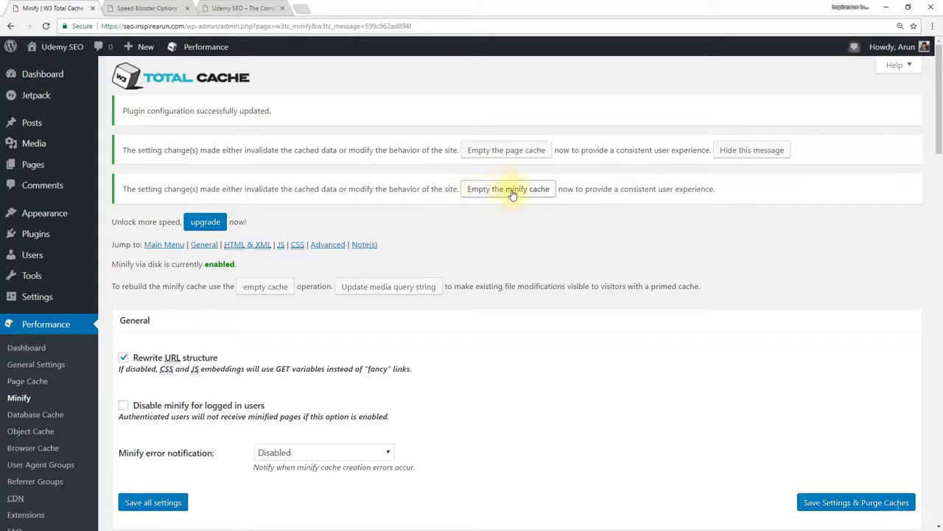
click(519, 192)
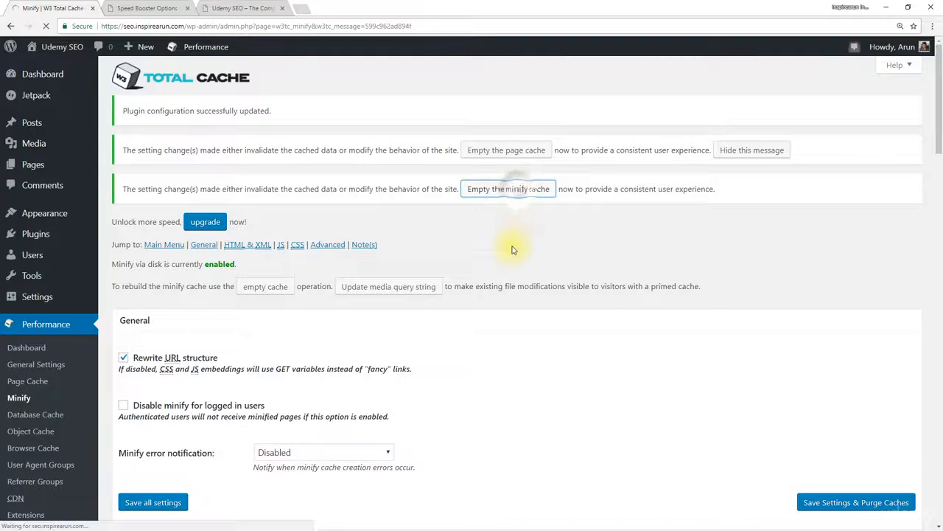
click(507, 151)
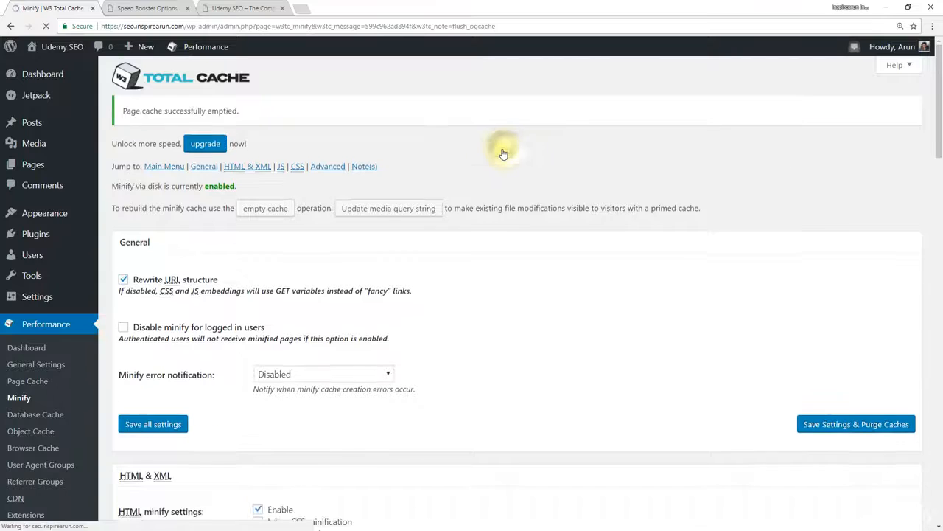
Step: Reload the site's front page in its own browser tab and check how the layout renders
click(229, 8)
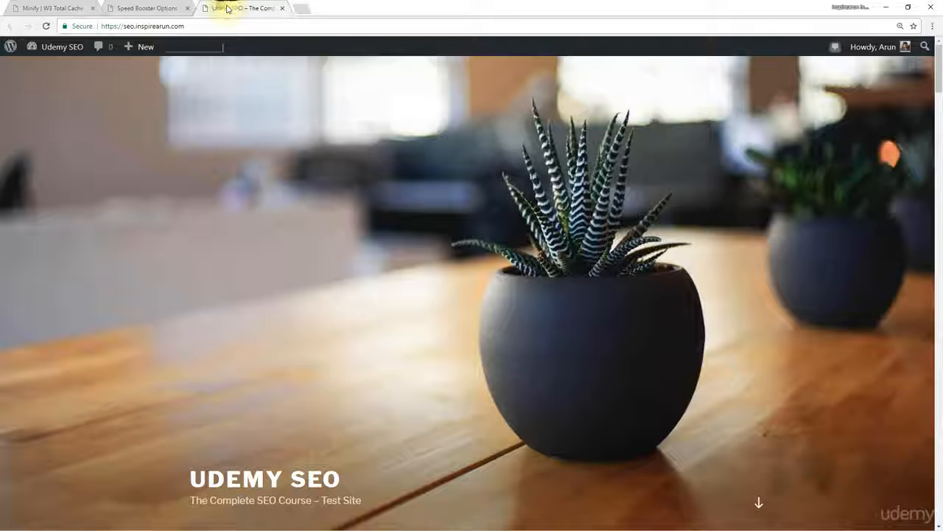
click(46, 26)
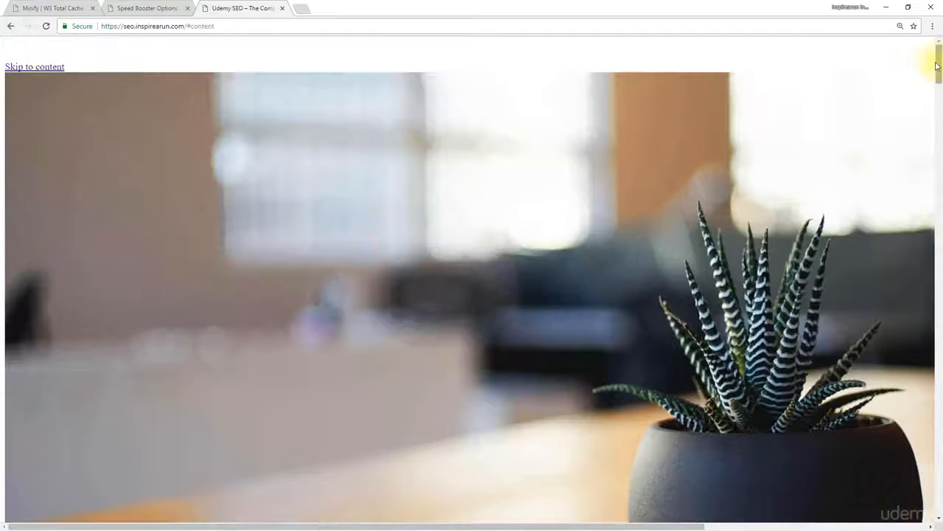
mouse_move(940, 65)
mouse_down()
mouse_move(935, 497)
mouse_move(918, 430)
mouse_move(938, 63)
mouse_up()
Step: Return to the Minify settings, update the media query string and empty the page cache
click(45, 8)
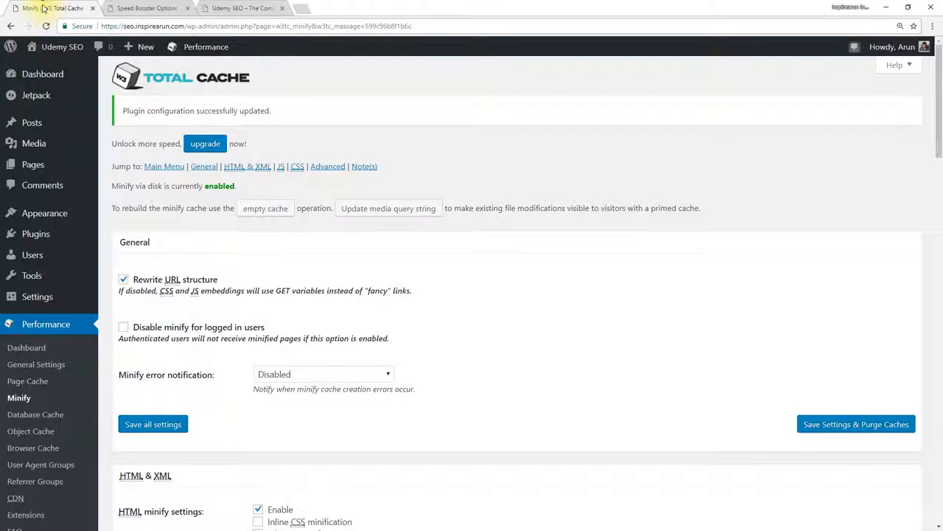
click(404, 214)
click(505, 155)
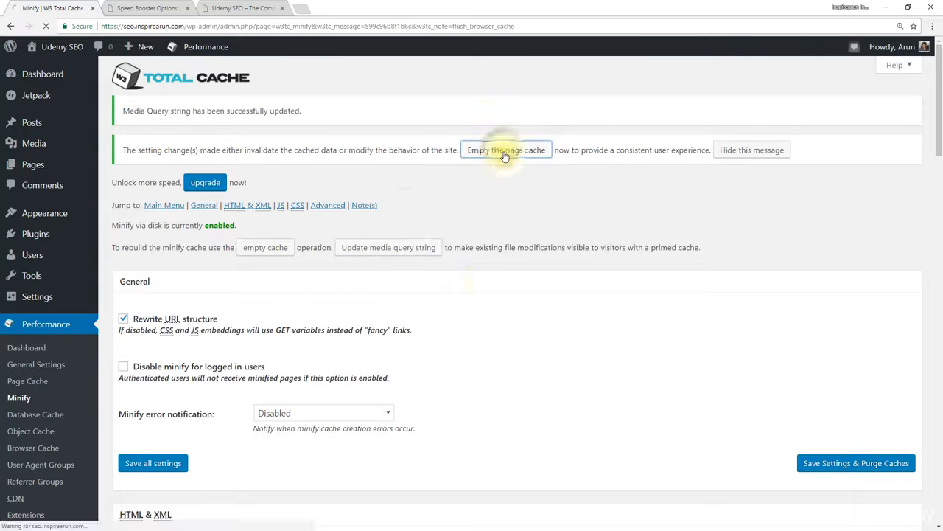
Step: Reload the front page again and recheck its styling after the cache flush
click(243, 8)
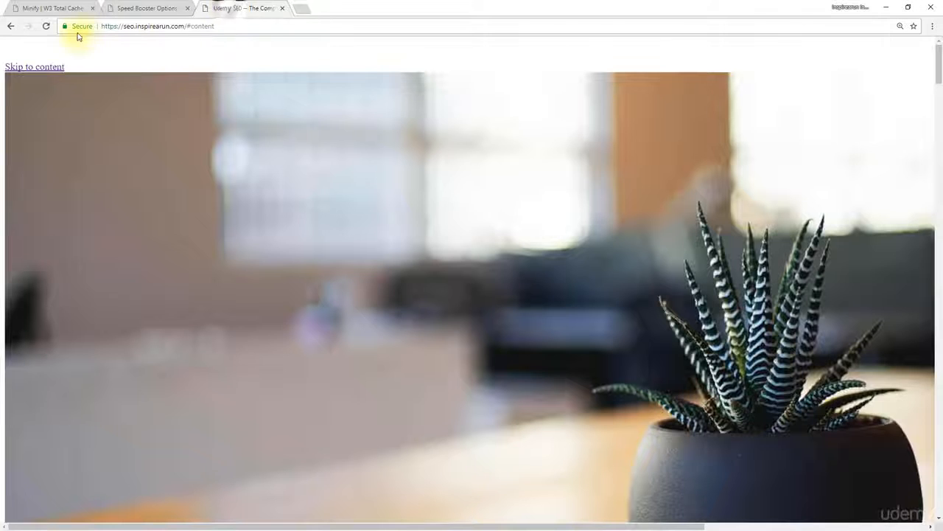
click(45, 26)
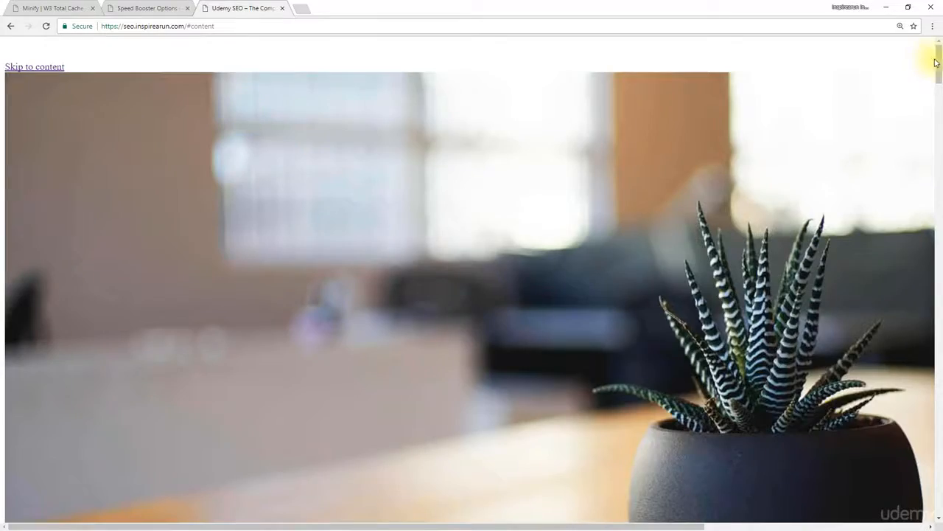
mouse_move(937, 59)
mouse_down()
mouse_move(938, 394)
mouse_move(940, 56)
mouse_up()
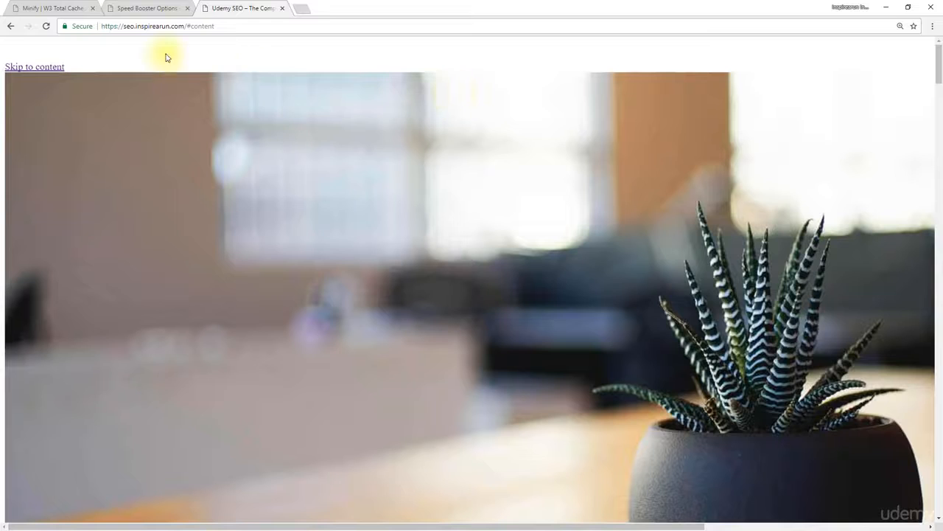
Step: Disable CSS minification on the Minify settings page, save the settings and purge the caches
click(48, 8)
scroll(287, 295, down, 10)
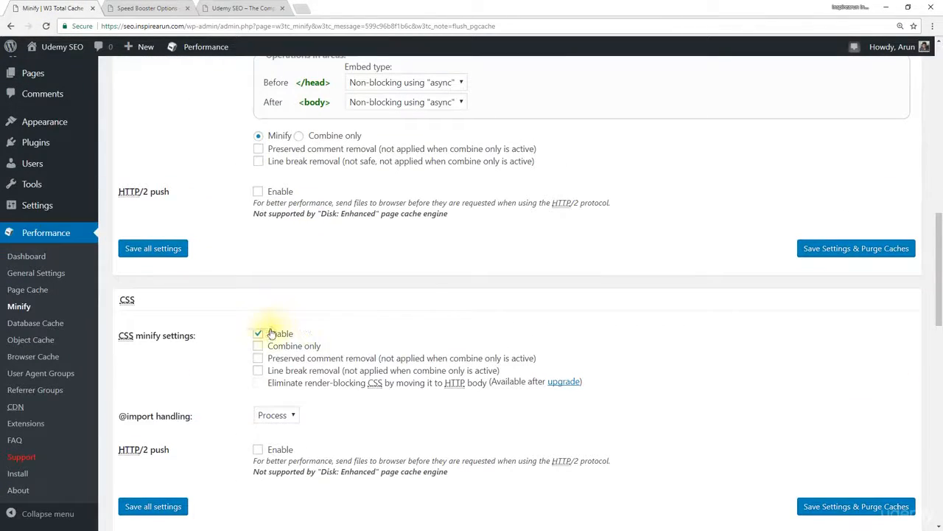
click(260, 338)
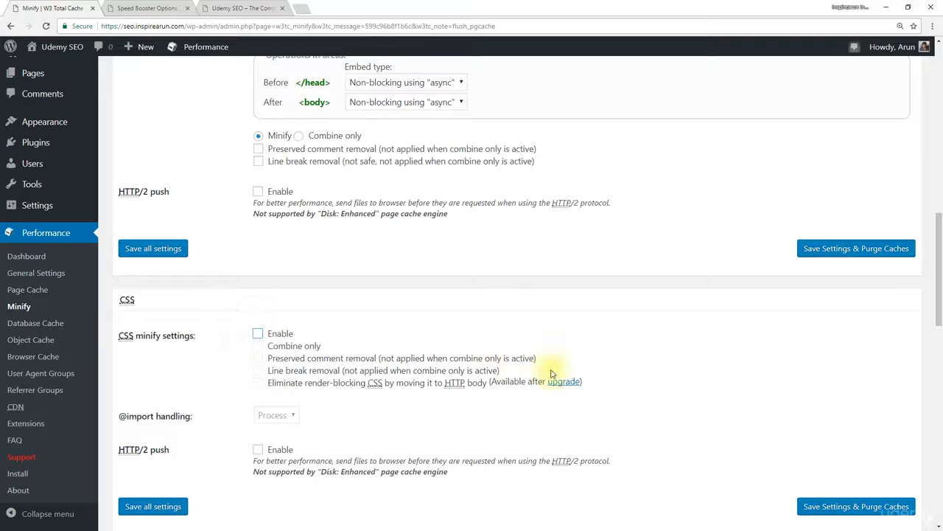
click(855, 506)
Step: Reload the front page without CSS minification and examine its layout, sidebar and post images down the page
click(240, 8)
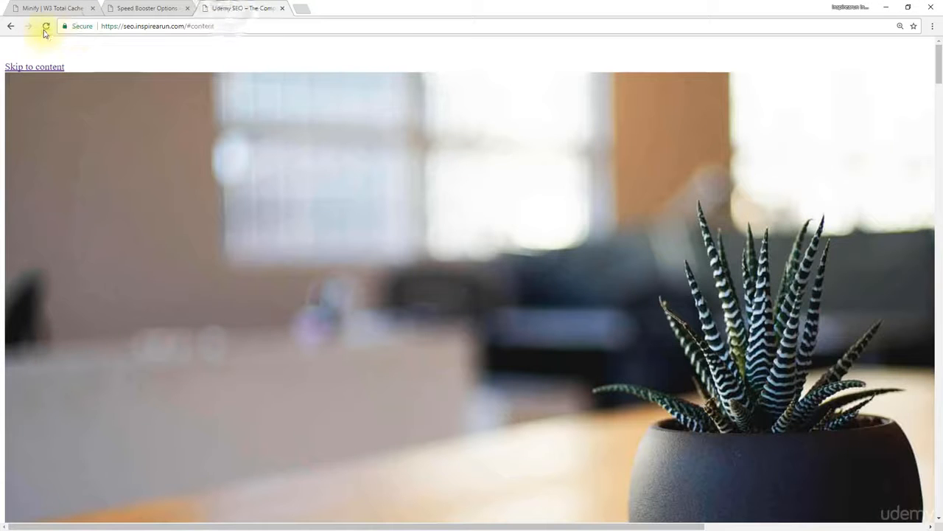
click(46, 27)
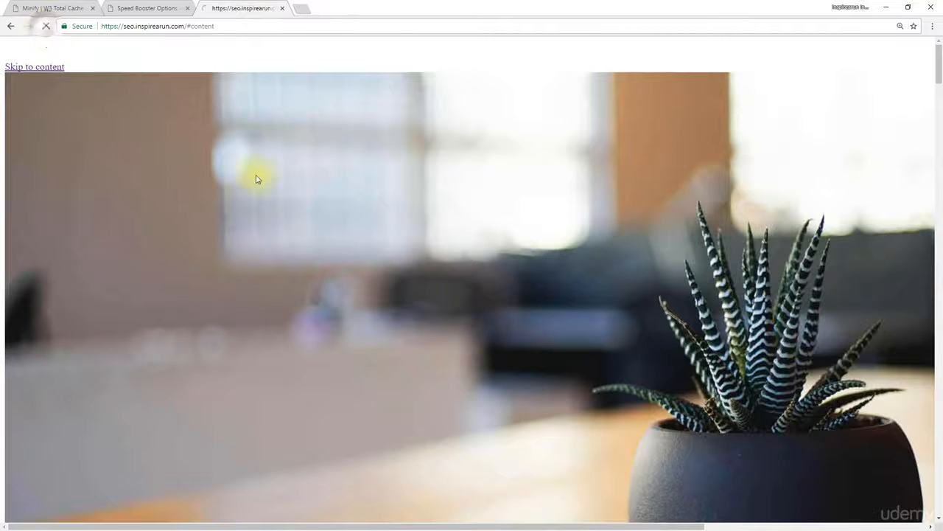
scroll(940, 110, down, 10)
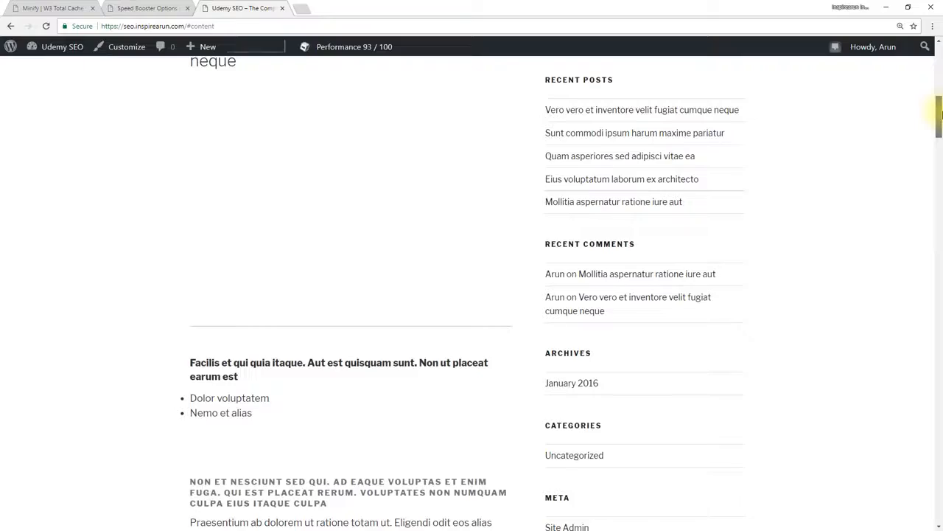
drag(940, 114, 916, 248)
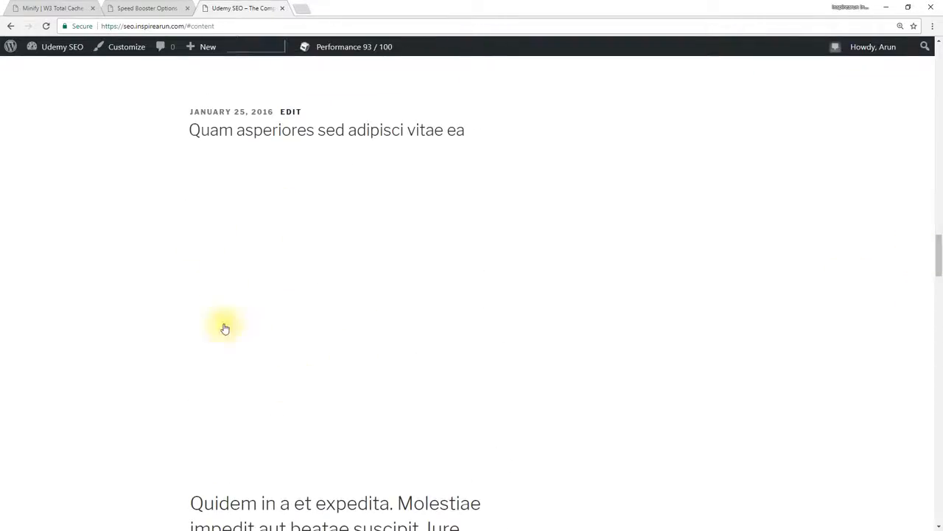
drag(937, 252, 940, 146)
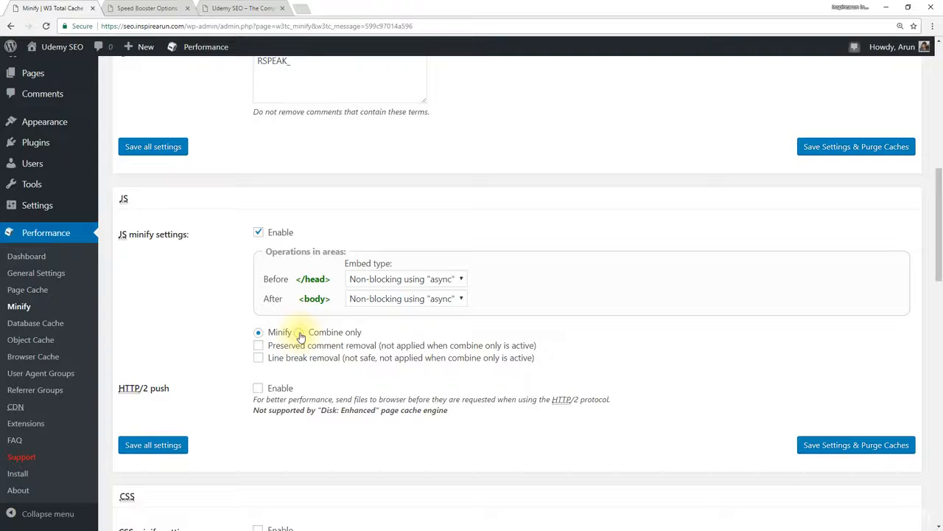
Step: Review the JS, General and HTML & XML sections of the Minify settings
scroll(300, 336, up, 4)
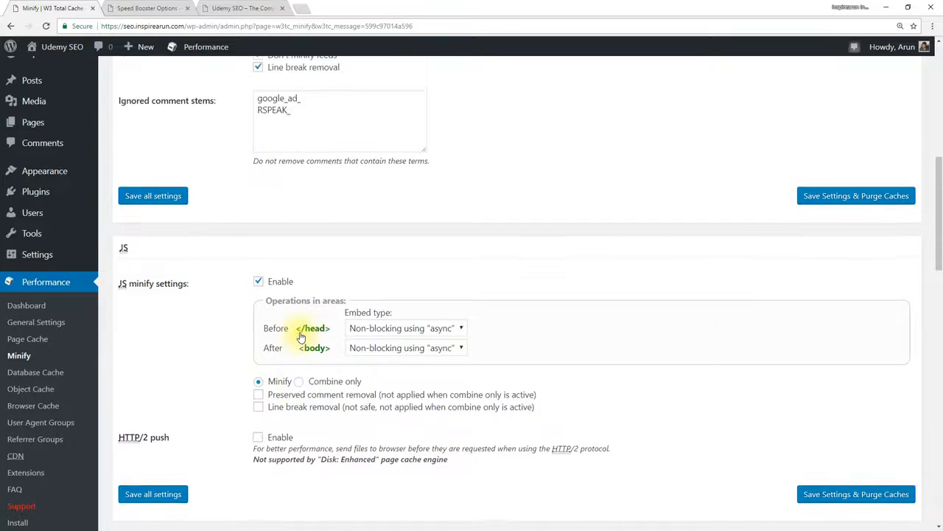
scroll(300, 332, up, 4)
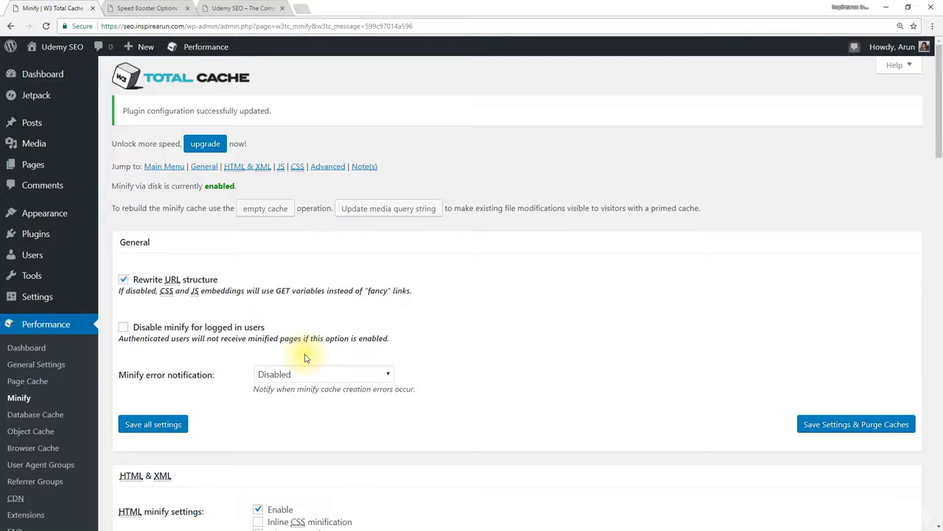
scroll(307, 358, down, 3)
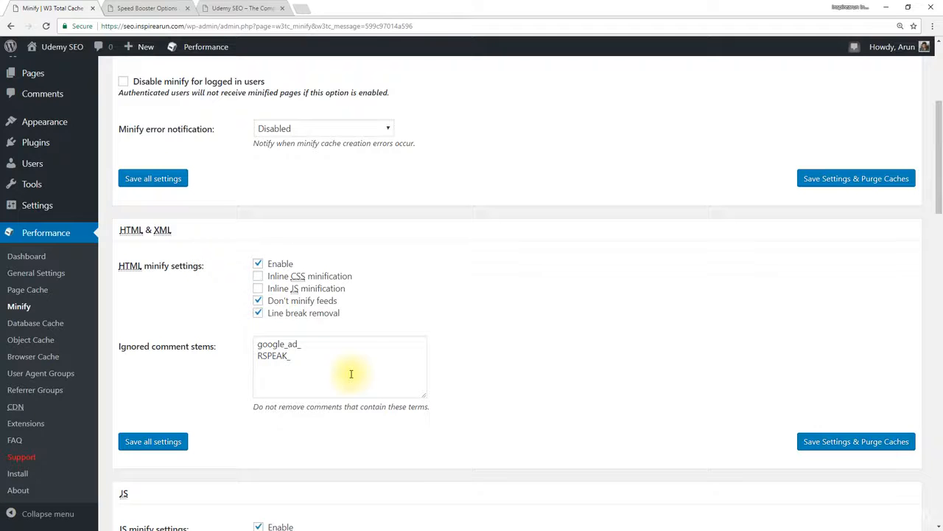
Step: Disable Minify entirely in W3 Total Cache's General Settings, then save the settings and purge the caches
scroll(351, 373, up, 3)
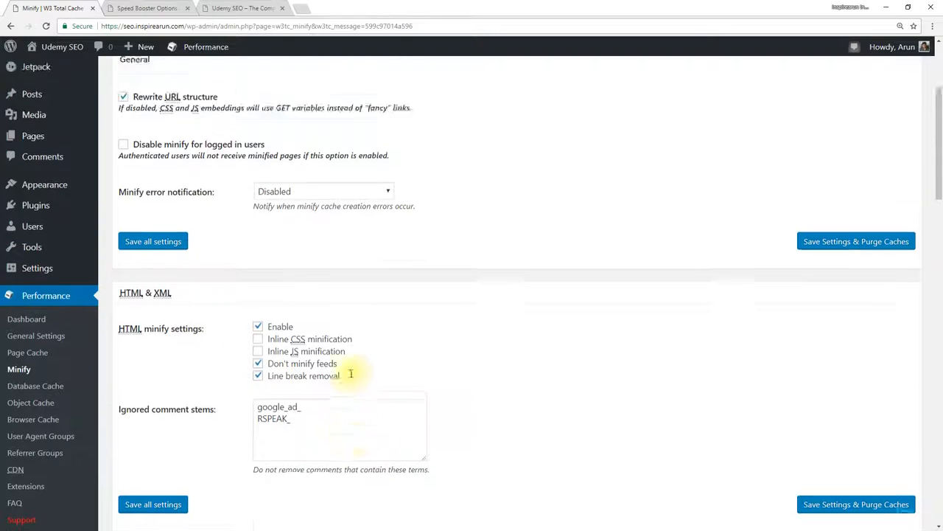
scroll(221, 295, down, 3)
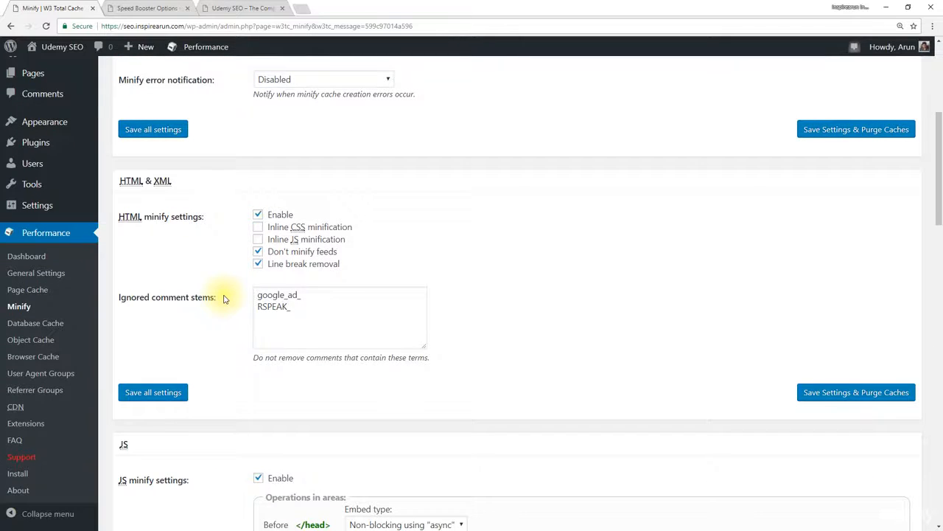
scroll(225, 298, up, 4)
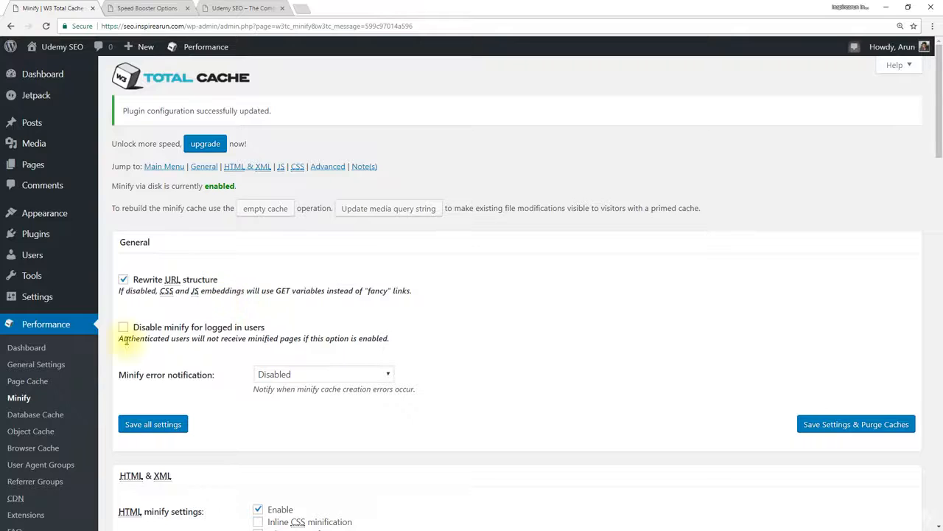
click(41, 365)
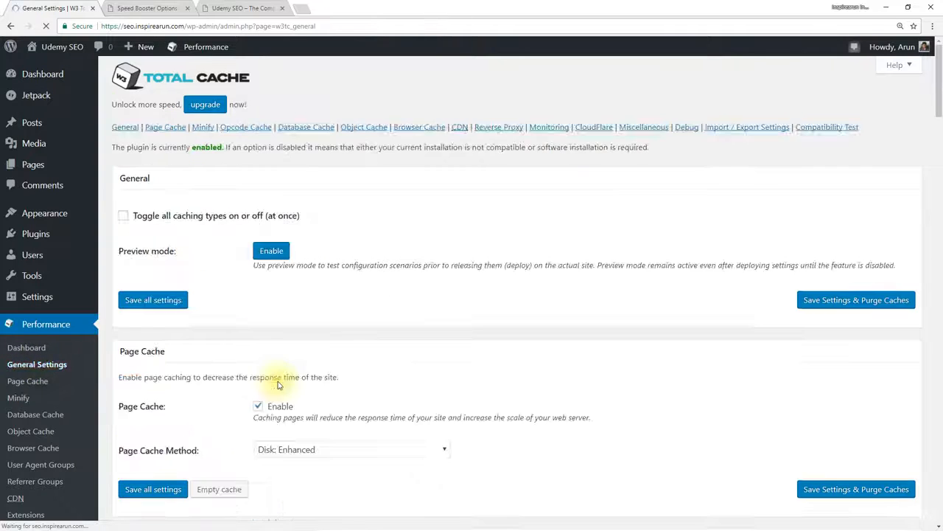
scroll(278, 384, down, 2)
scroll(279, 385, down, 1)
click(258, 350)
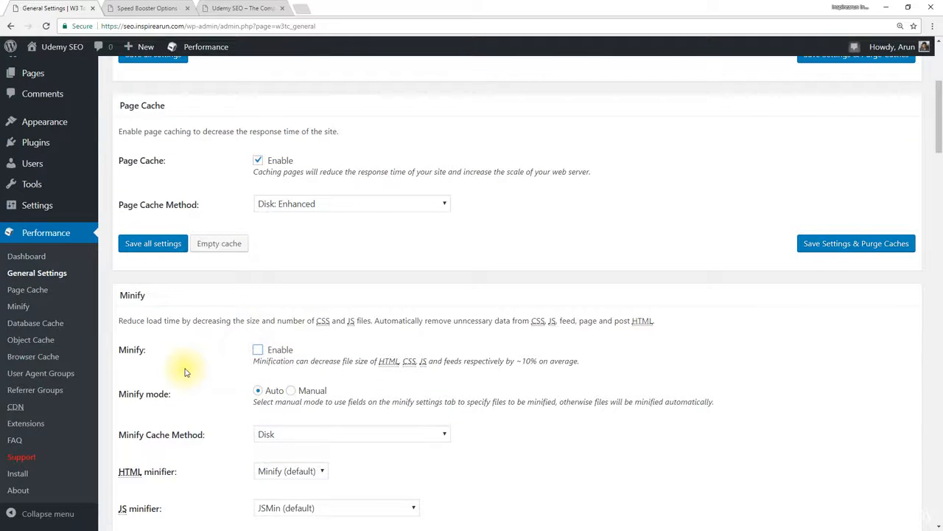
scroll(185, 372, down, 3)
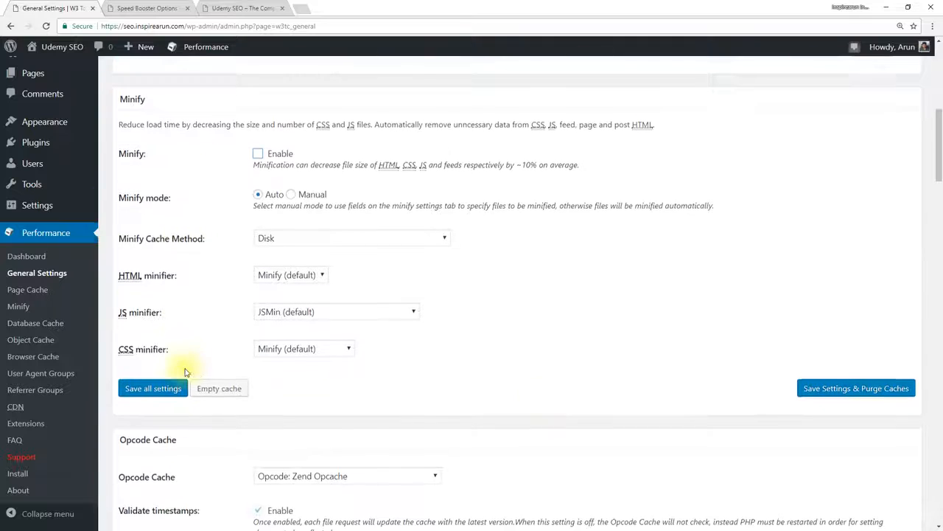
click(832, 391)
Step: Reload the site's front page with Minify disabled and check its rendering and performance score
click(243, 9)
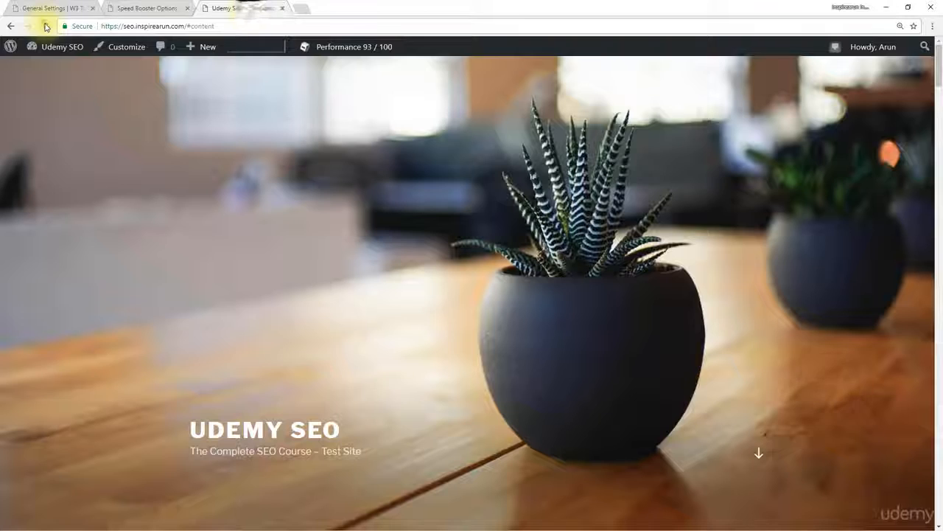
click(45, 26)
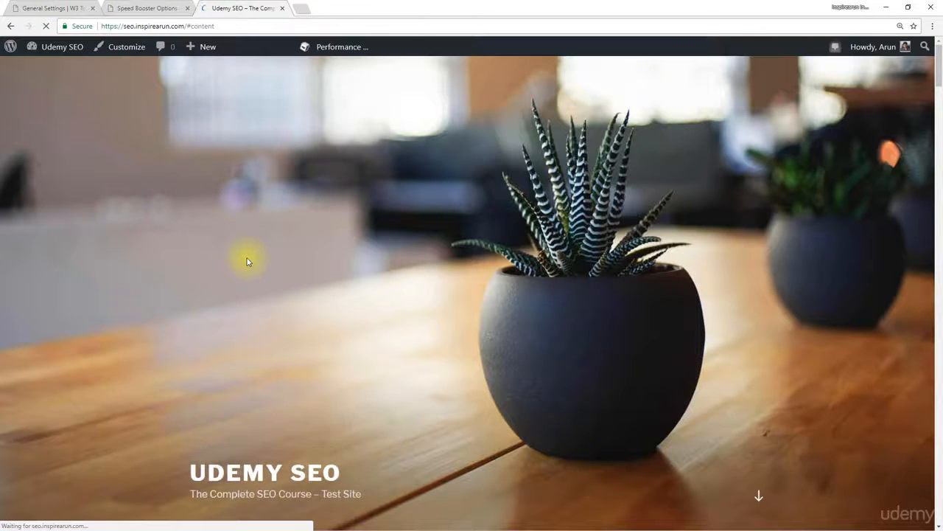
mouse_move(939, 77)
mouse_down()
mouse_move(938, 479)
mouse_move(939, 74)
mouse_up()
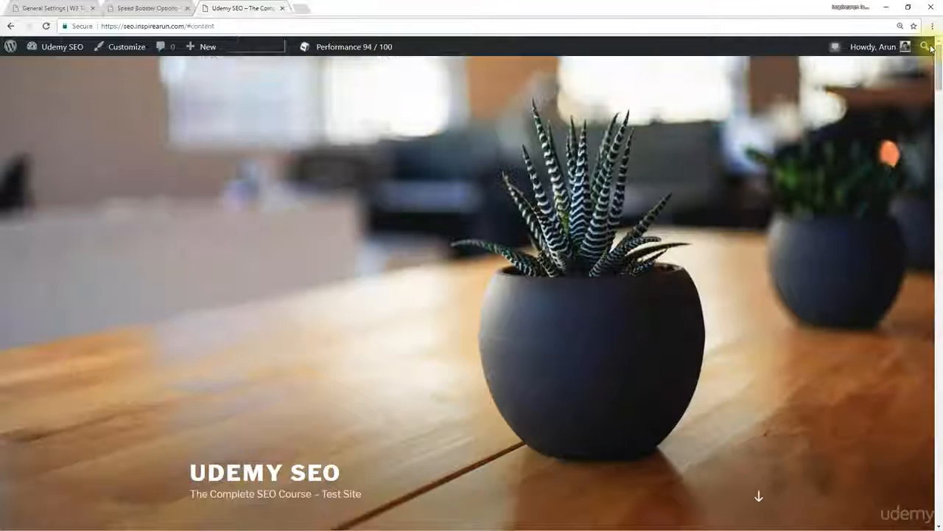
mouse_move(372, 51)
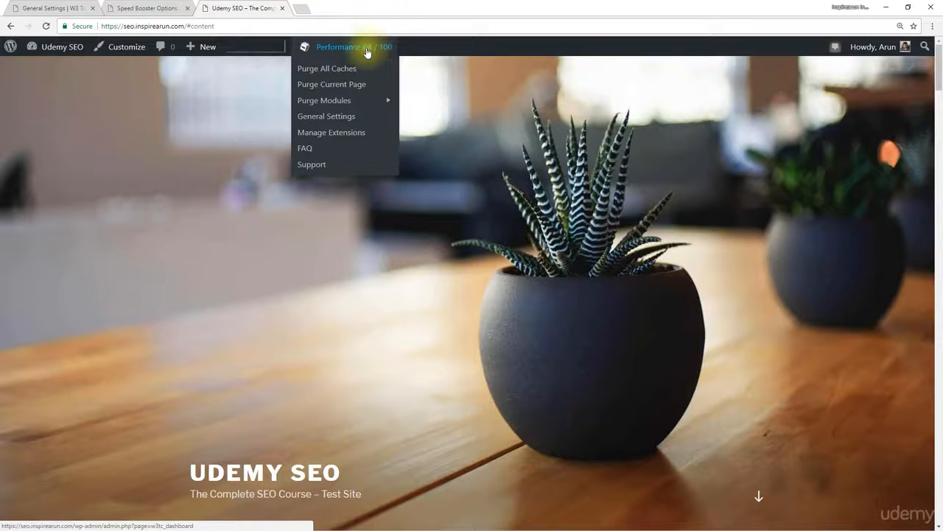